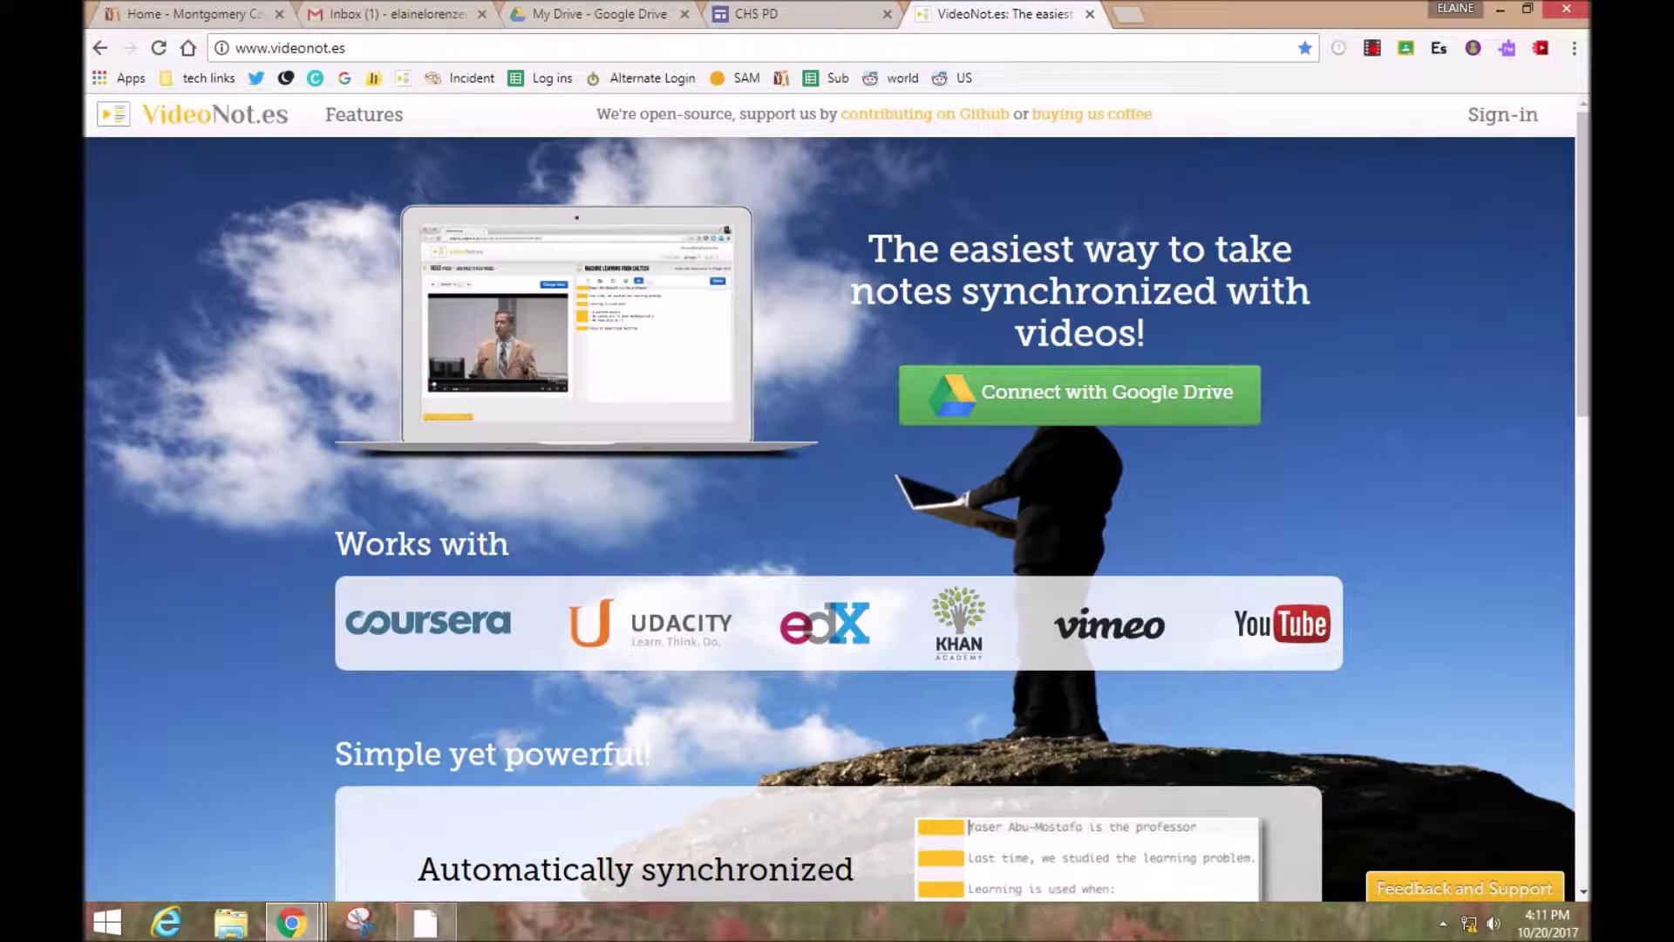
# Step: Switch to Google Drive and search the connectable apps for "videonotes"
pyautogui.click(597, 13)
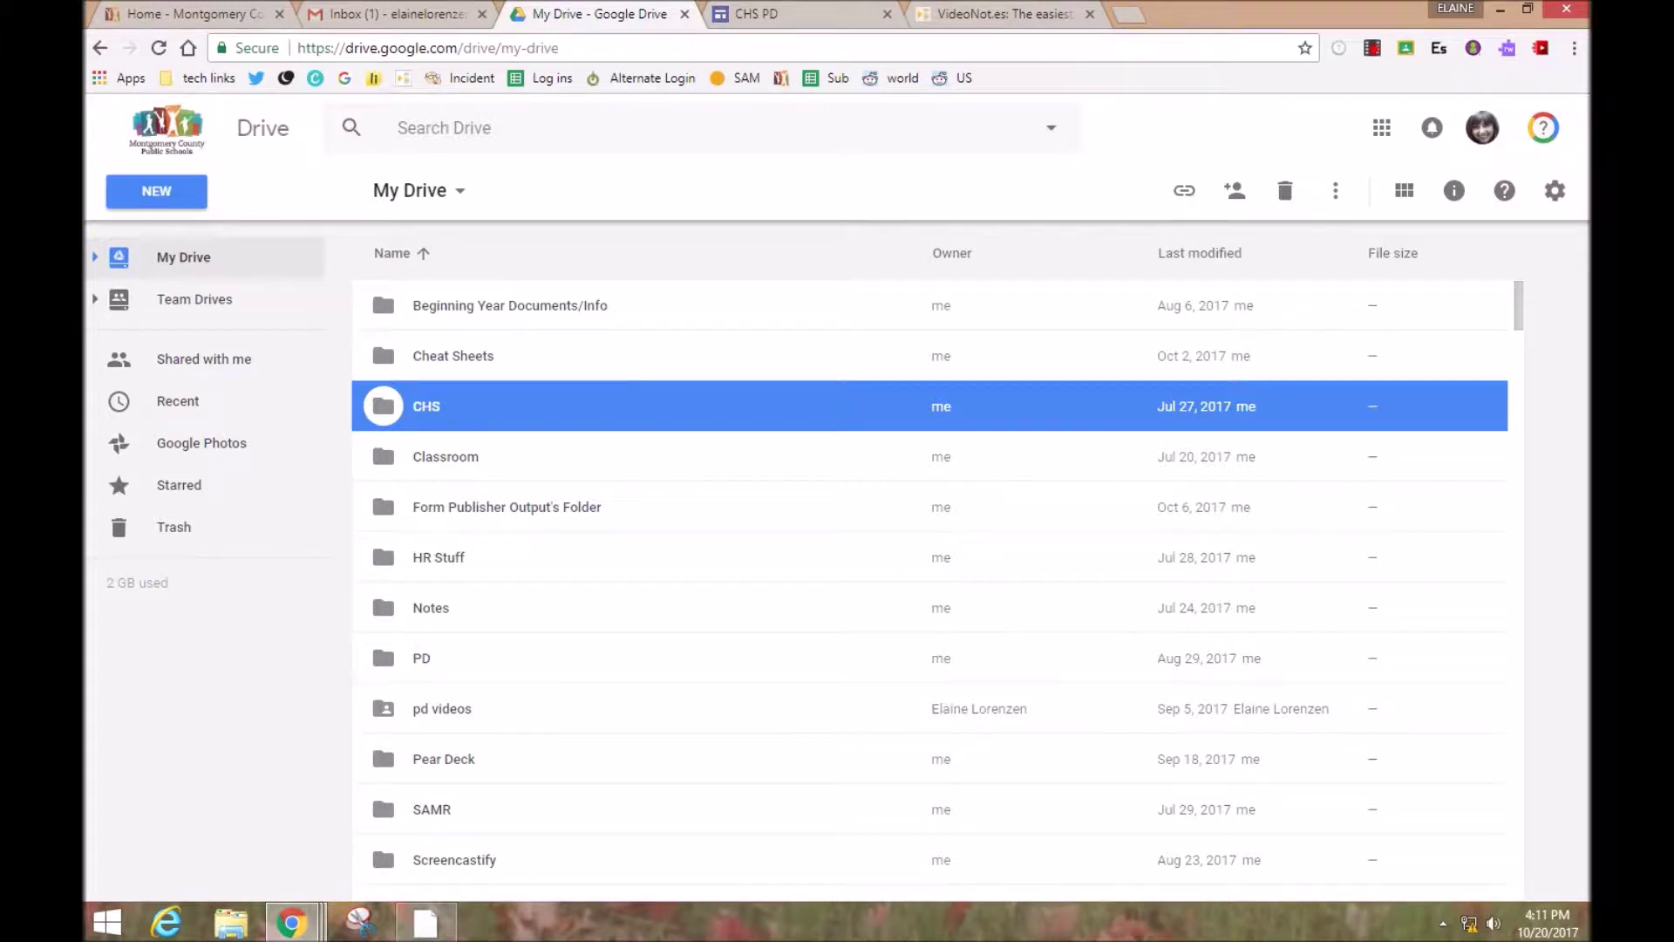
pyautogui.click(156, 191)
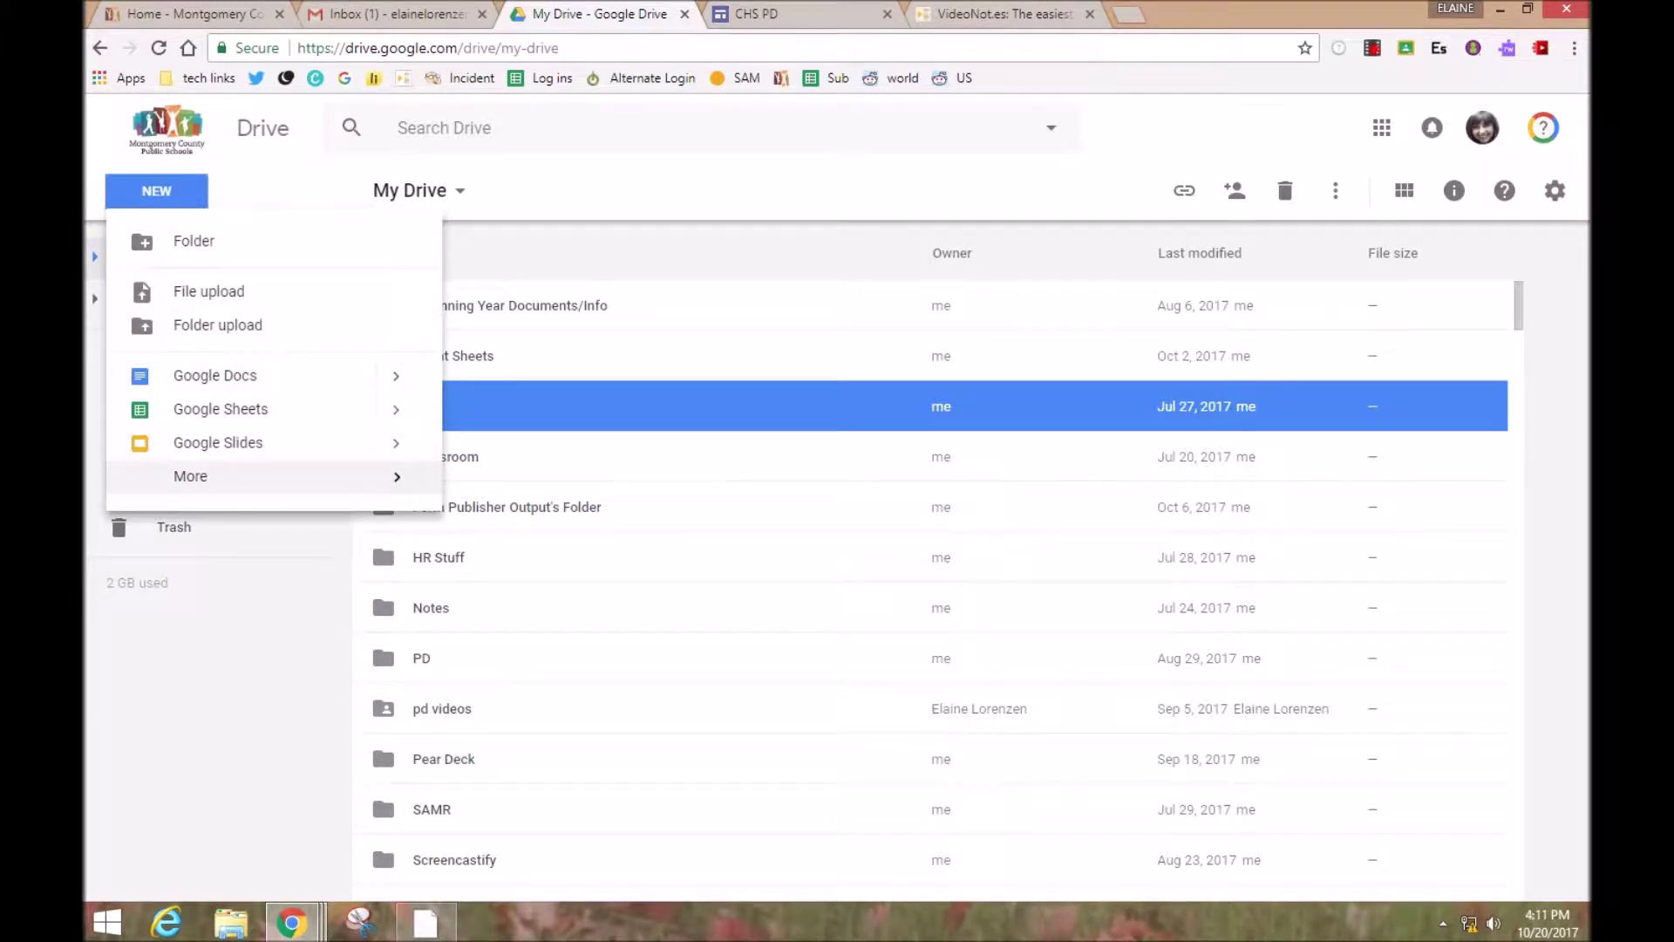
pyautogui.moveTo(262, 476)
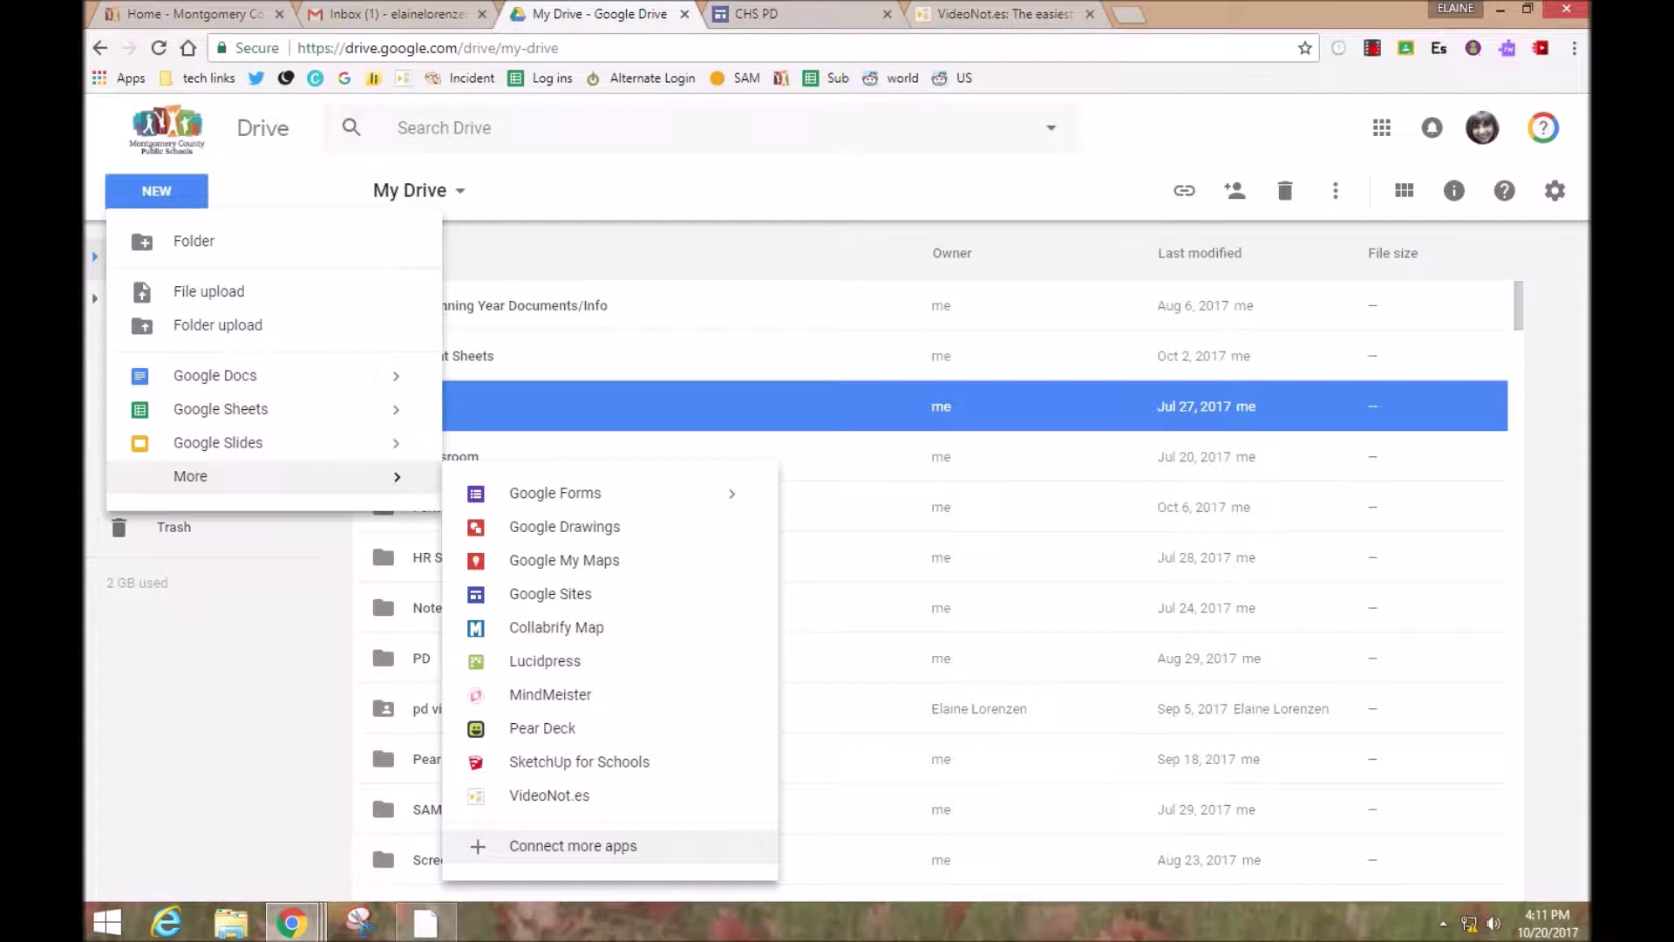
pyautogui.click(573, 845)
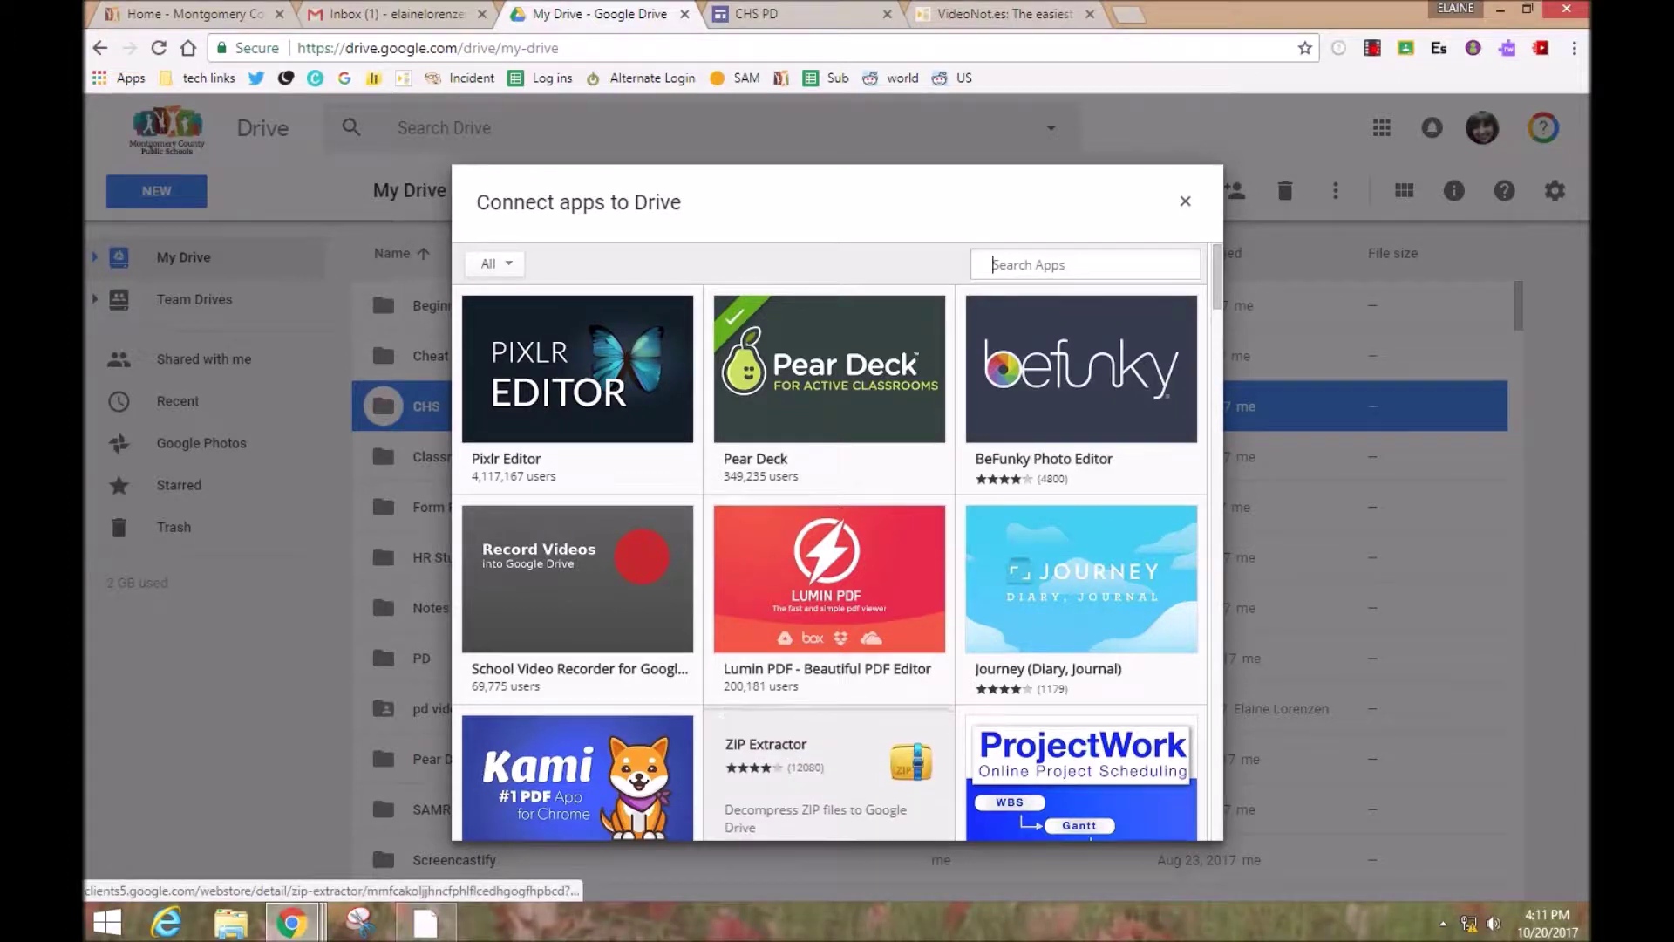
pyautogui.moveTo(828, 601)
pyautogui.moveTo(1082, 383)
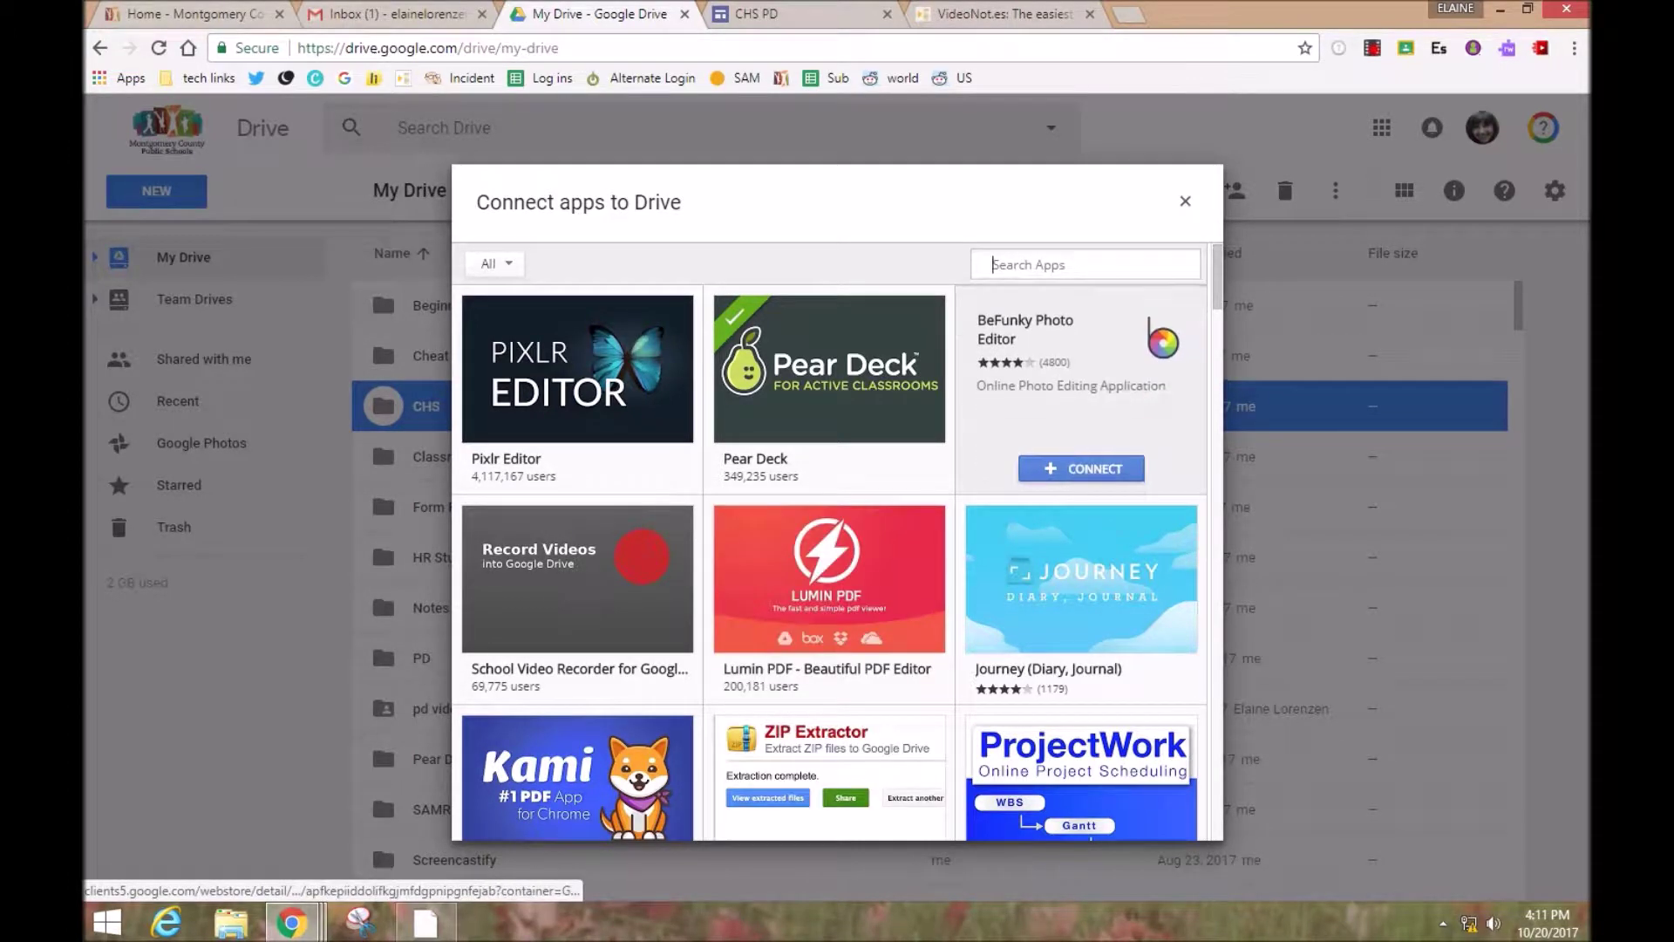
pyautogui.write('vid')
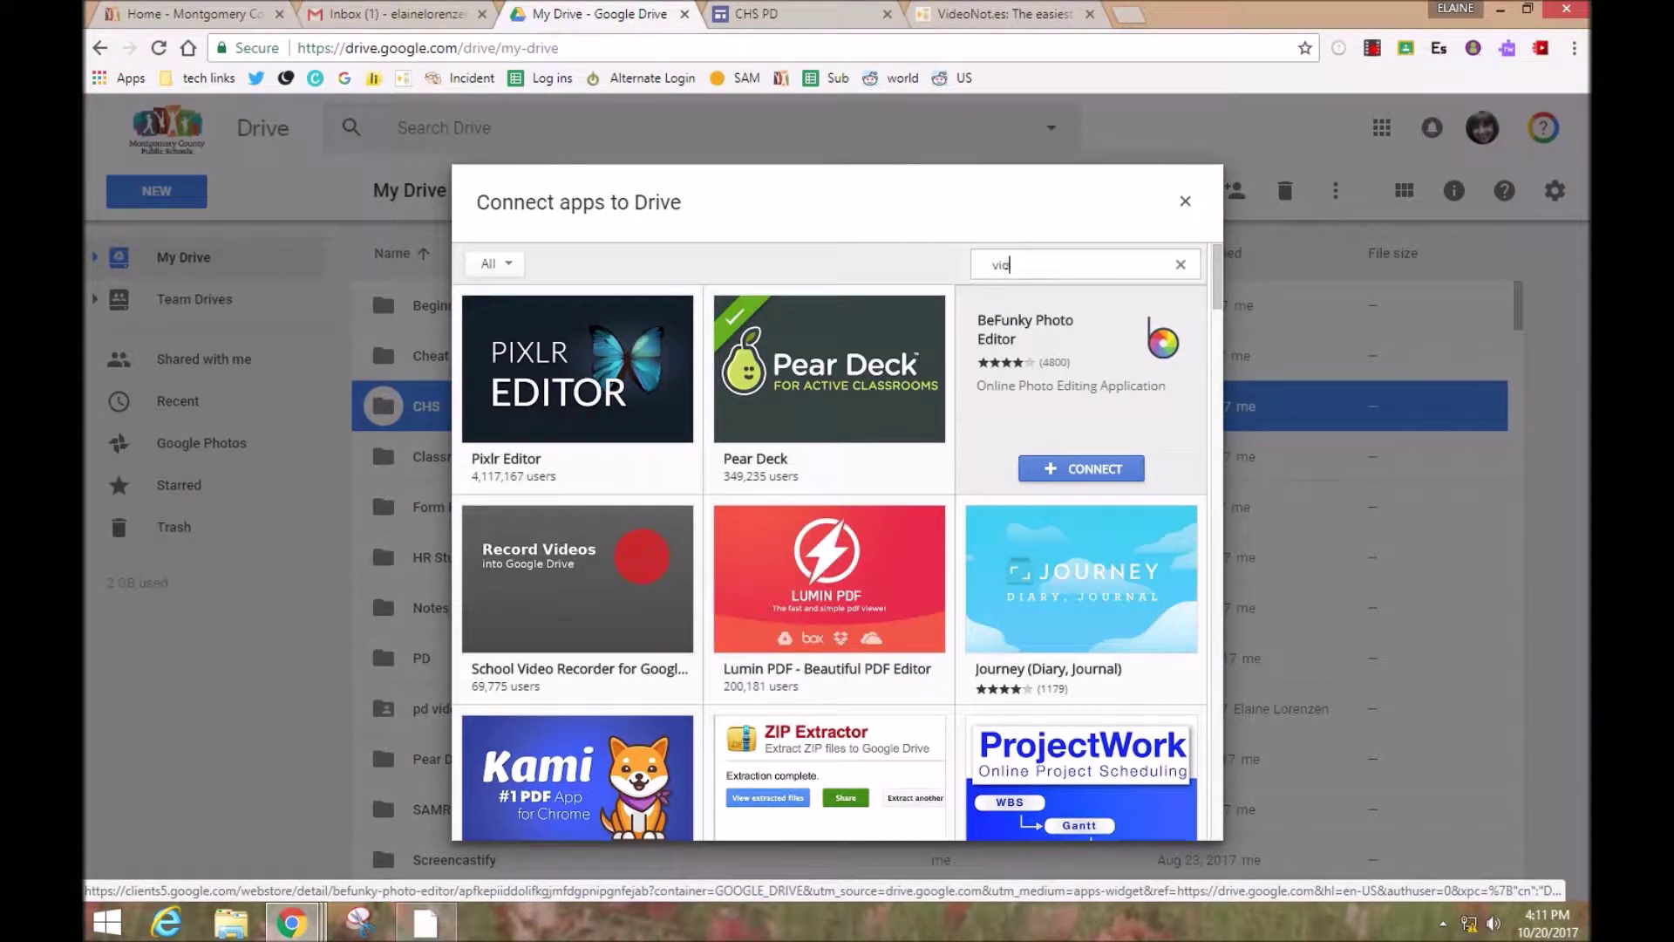
pyautogui.write('eonotes')
pyautogui.press('Return')
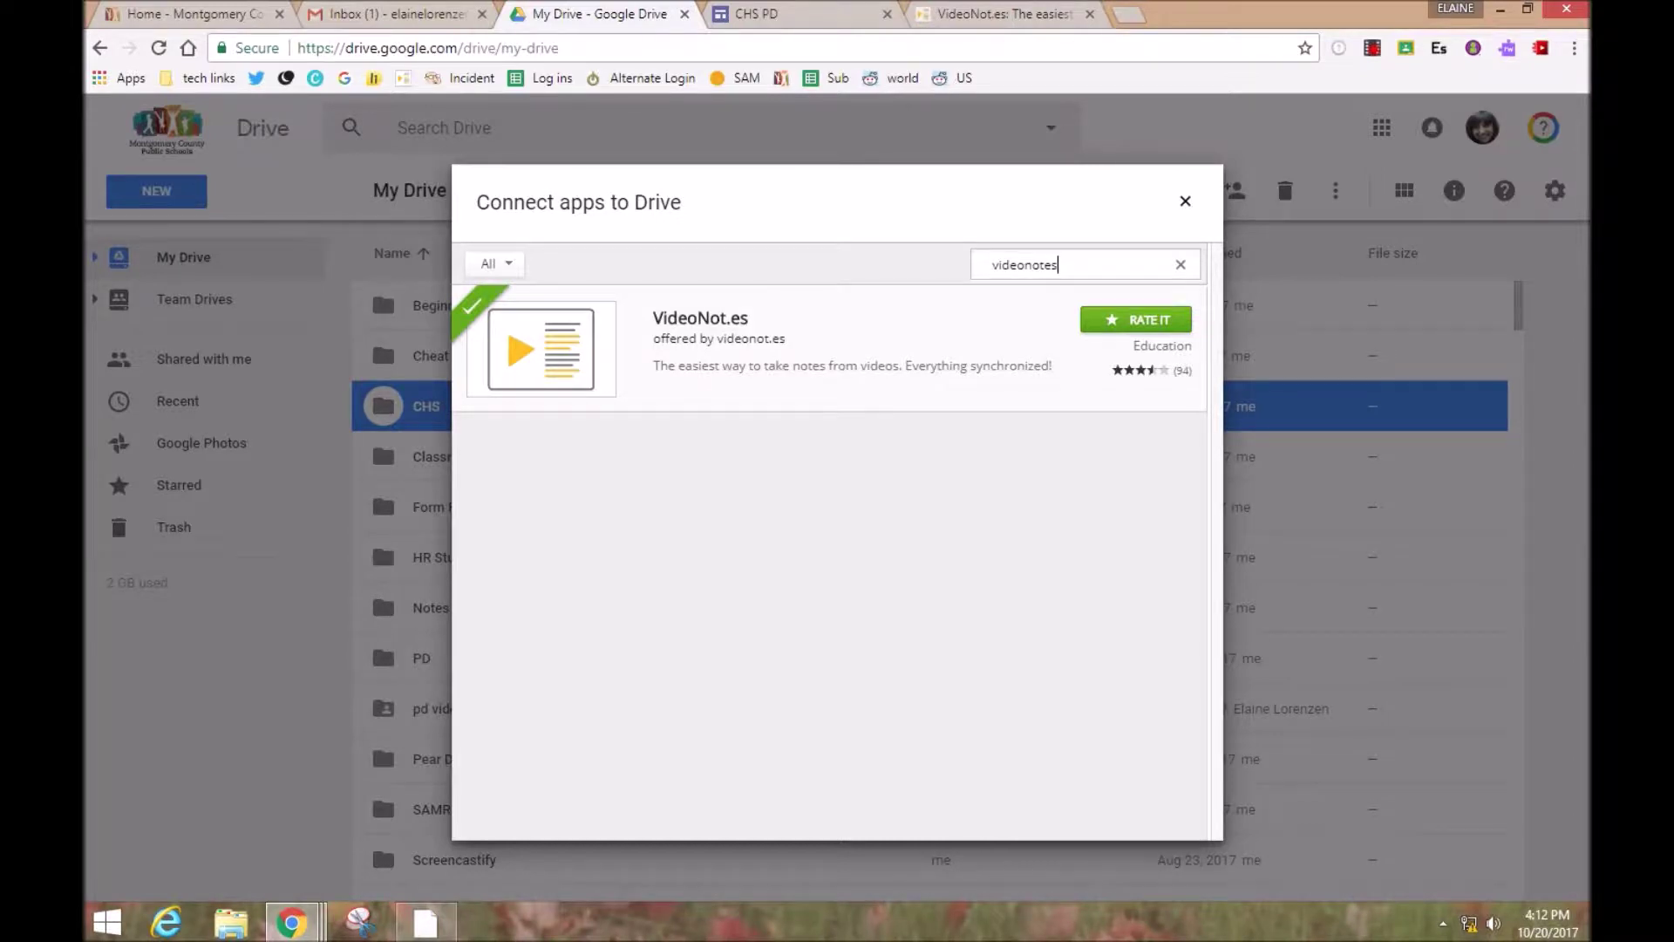
pyautogui.press('Escape')
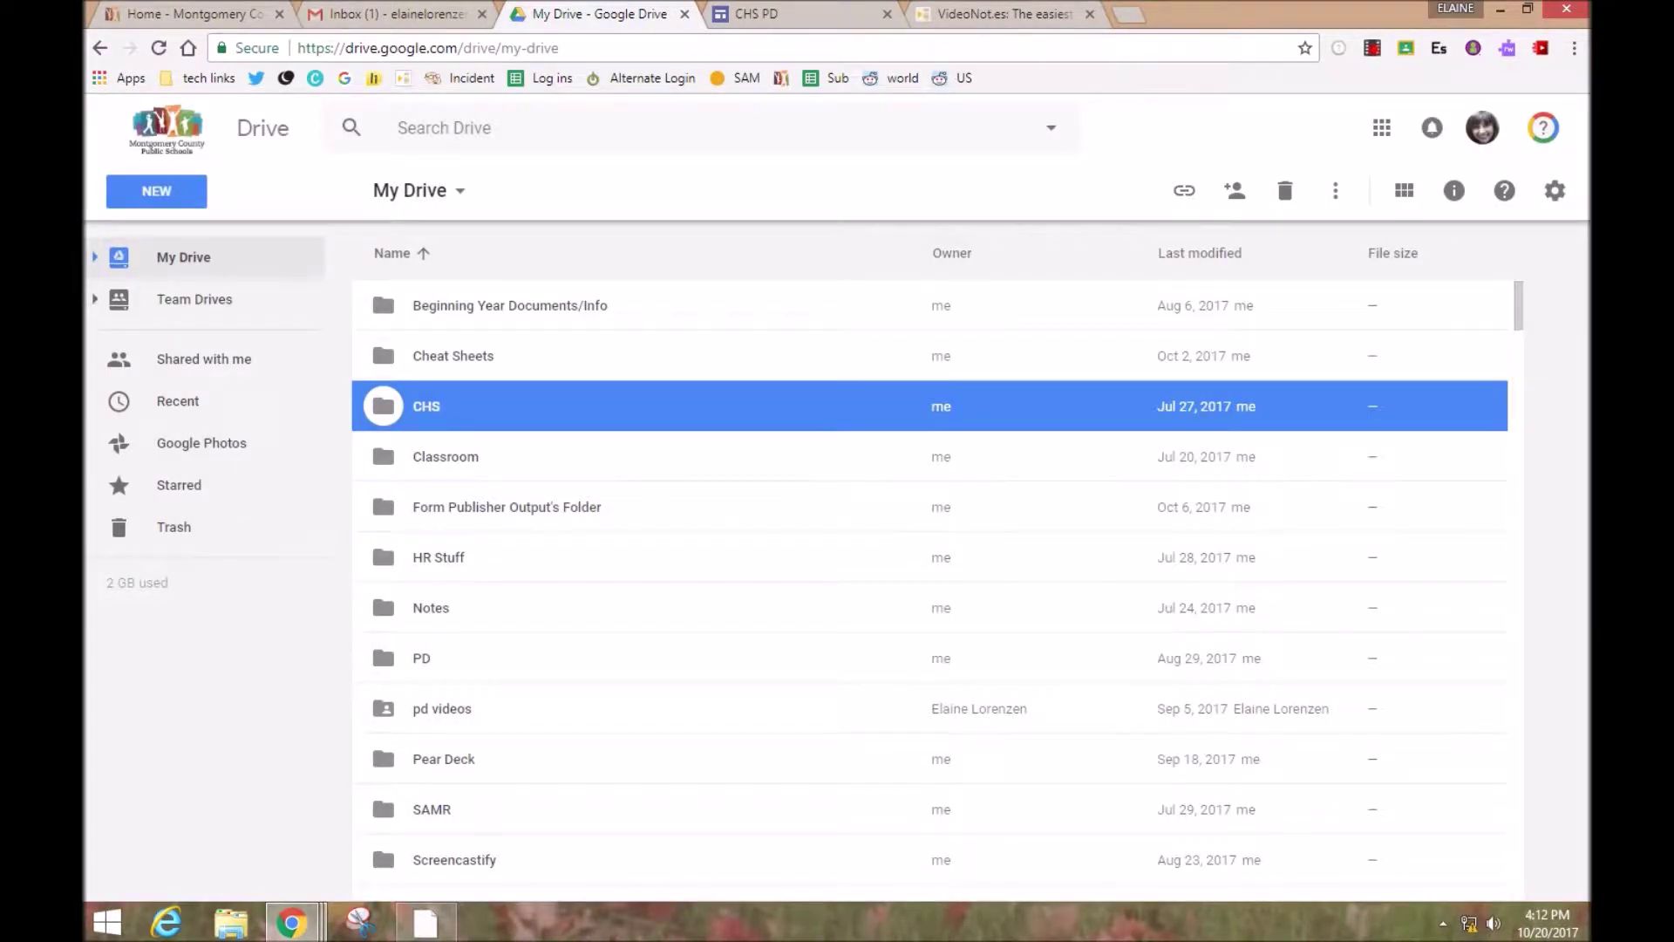
# Step: Create a new VideoNot.es file from My Drive
pyautogui.click(156, 191)
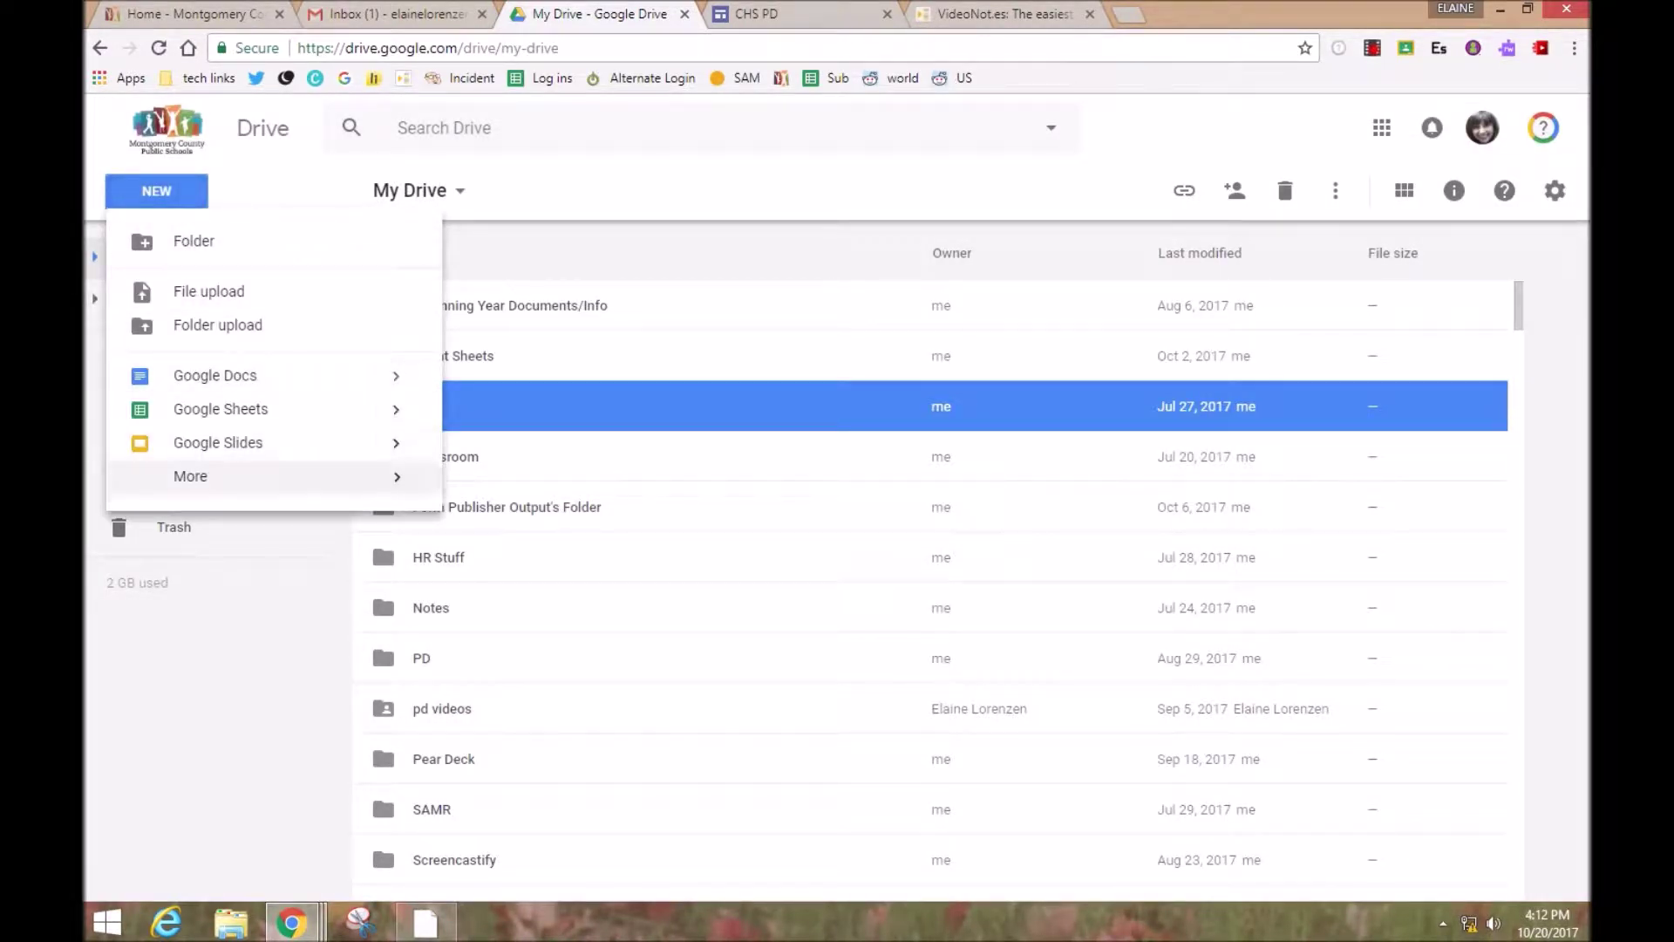
pyautogui.click(262, 476)
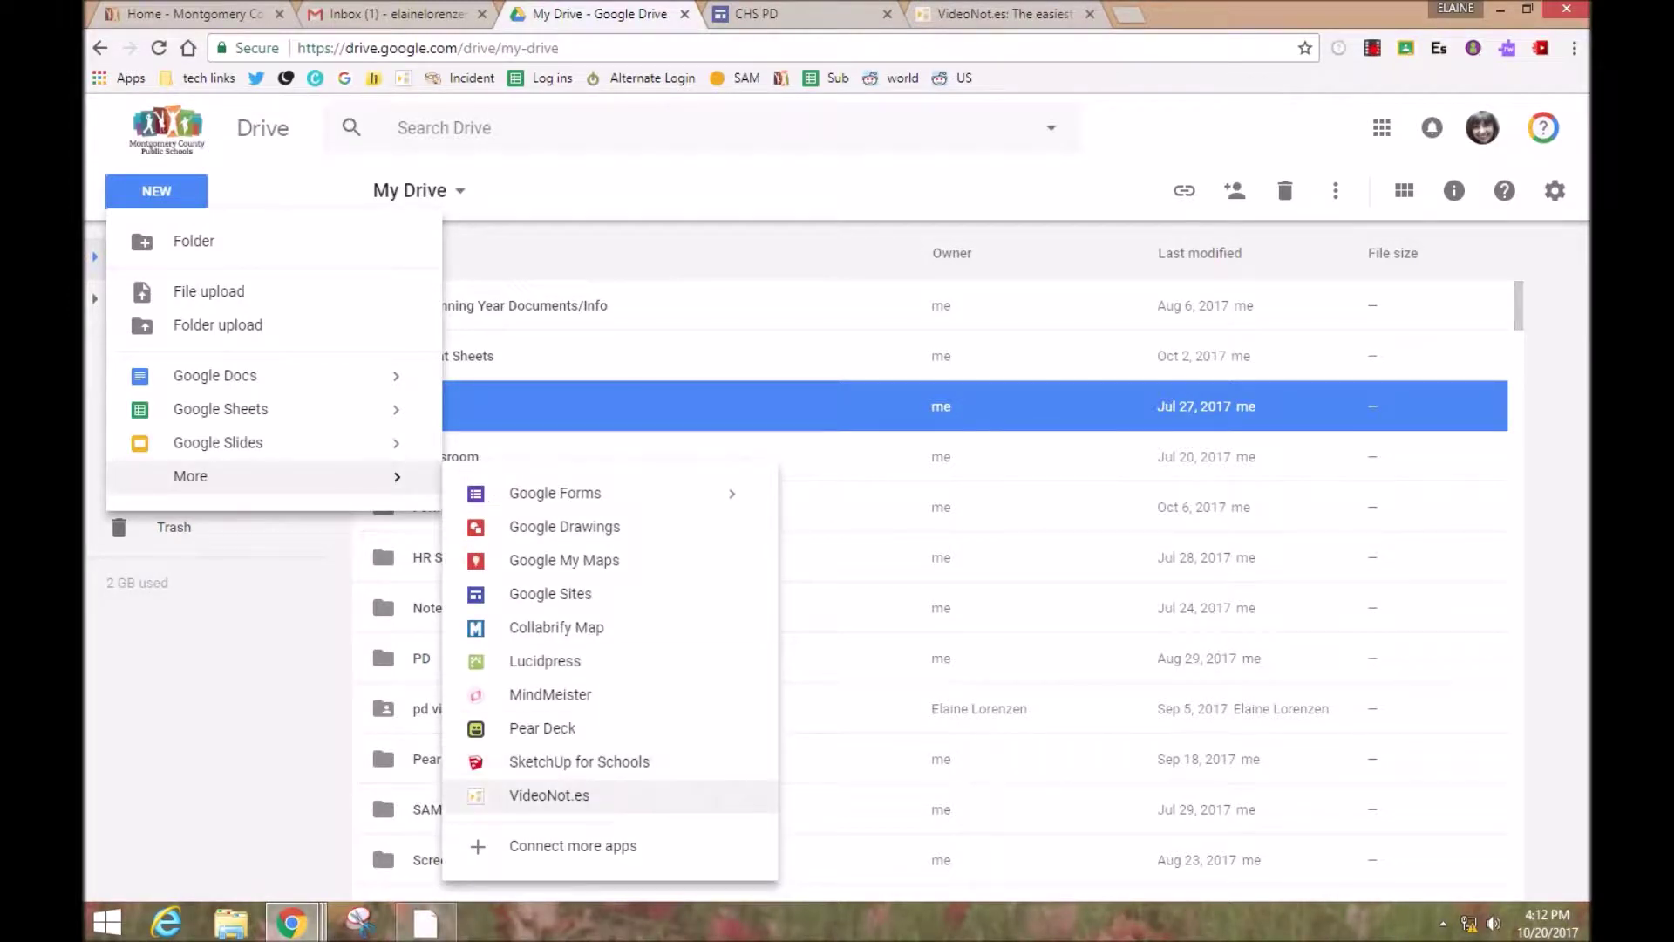
pyautogui.click(550, 795)
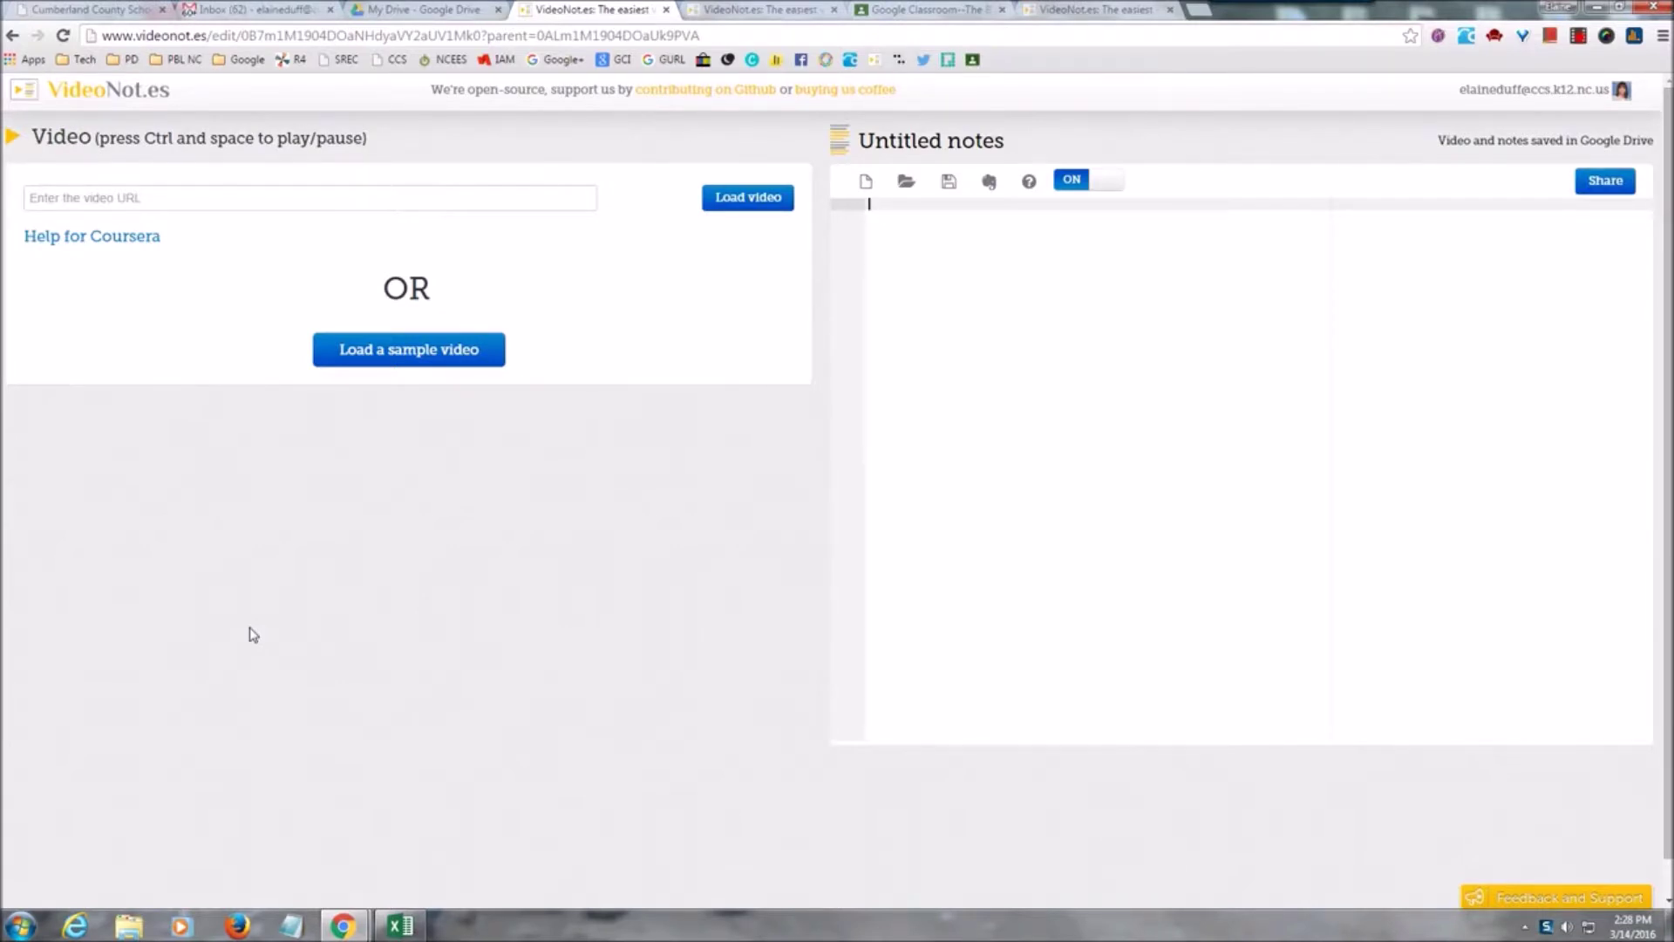
pyautogui.click(240, 198)
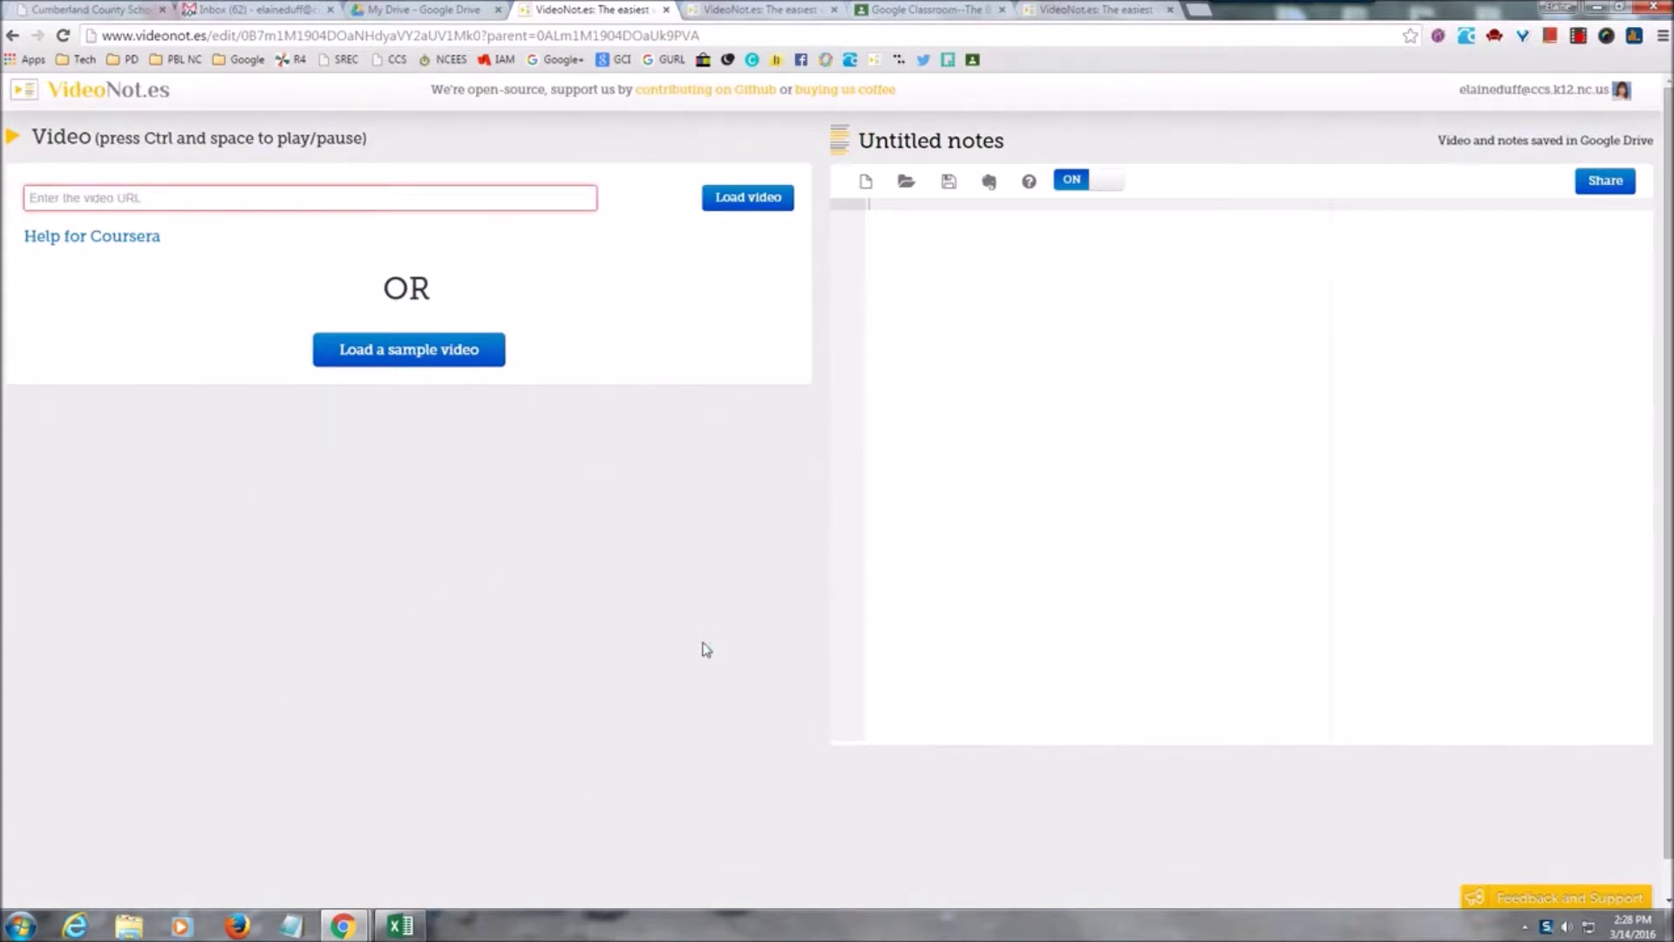
pyautogui.write('https://www.youtube.com/watch?v=qmfXyR7Z6Lk')
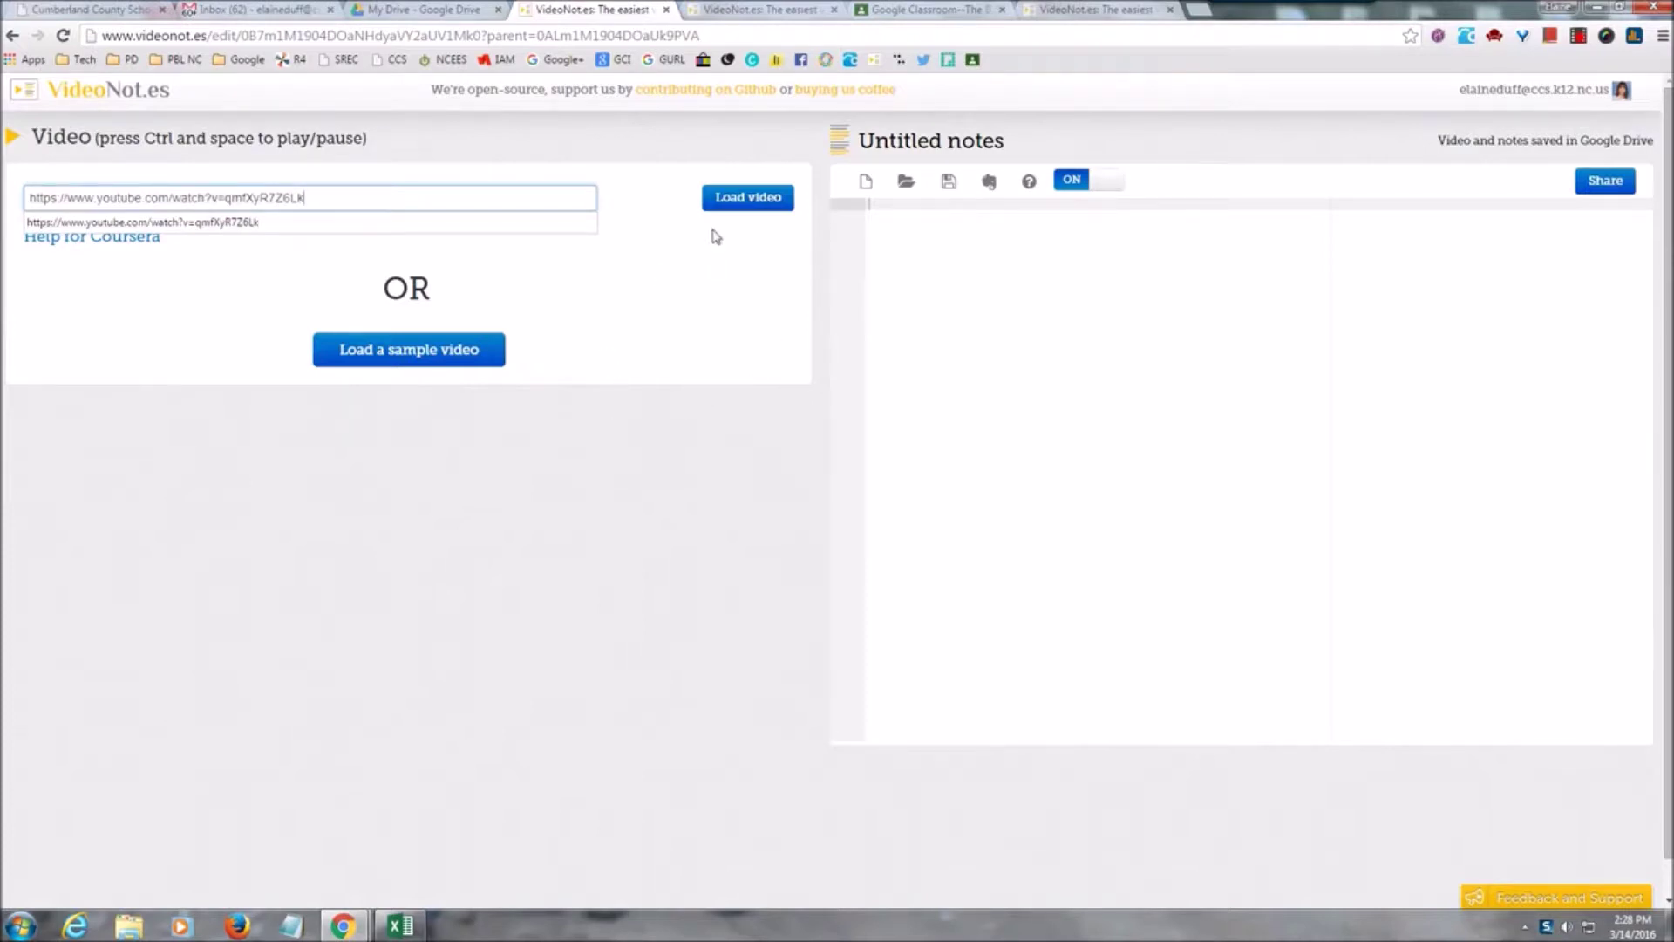
pyautogui.click(729, 198)
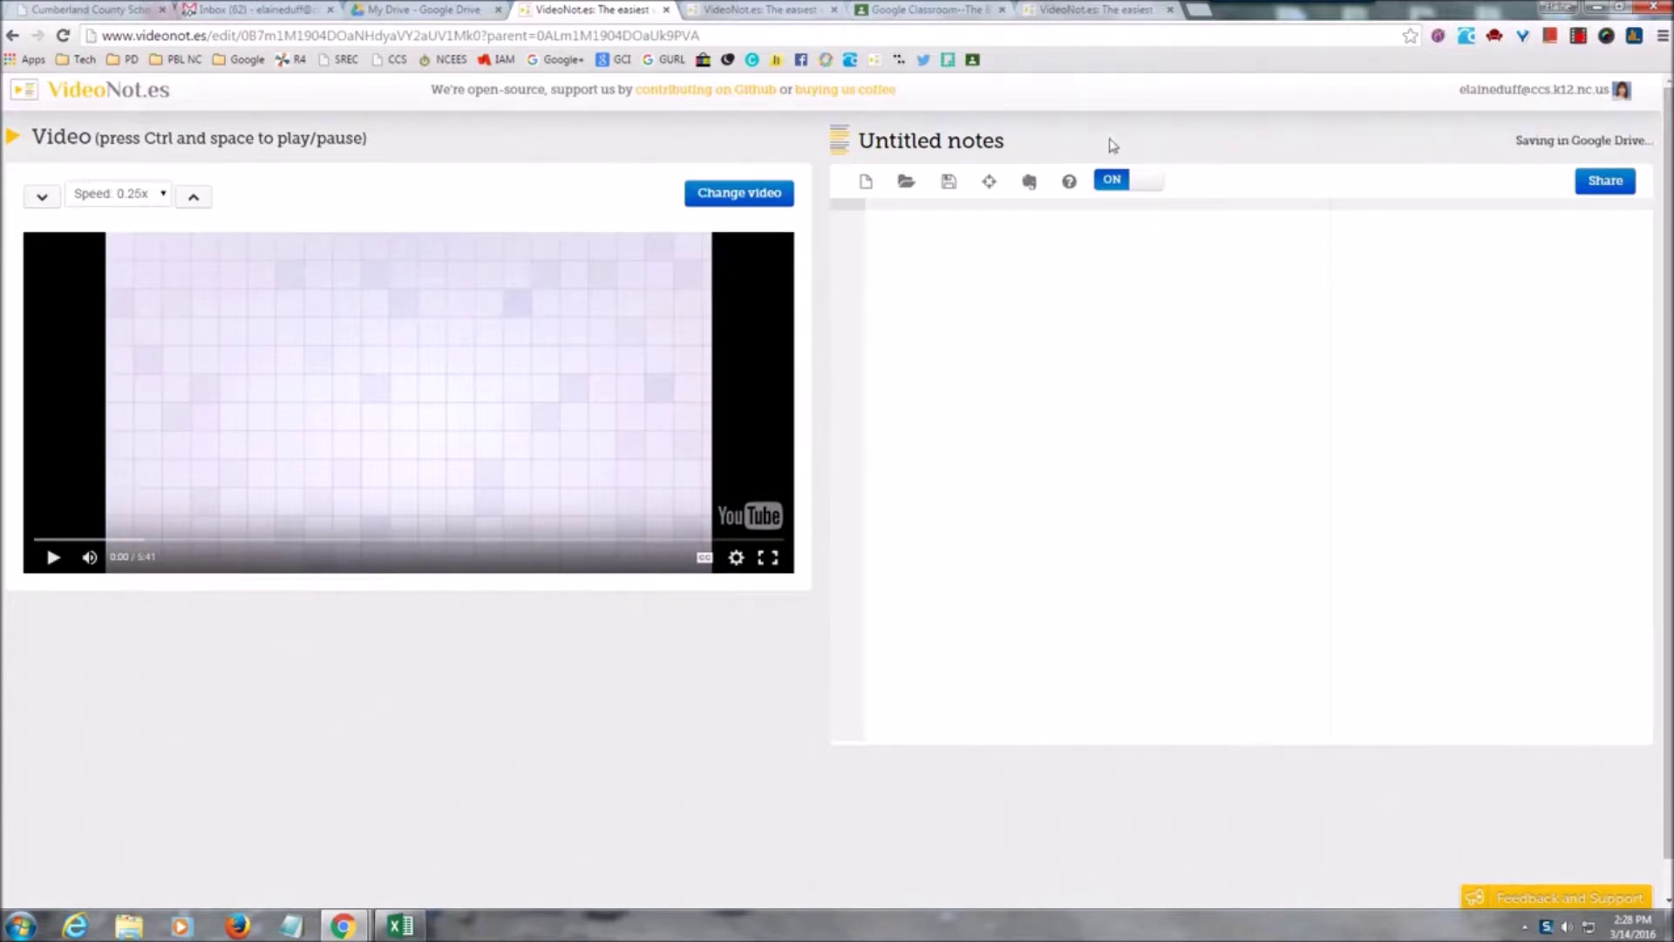
# Step: Play the loaded video and enter "adding note" as the first synchronized note line
pyautogui.click(1146, 225)
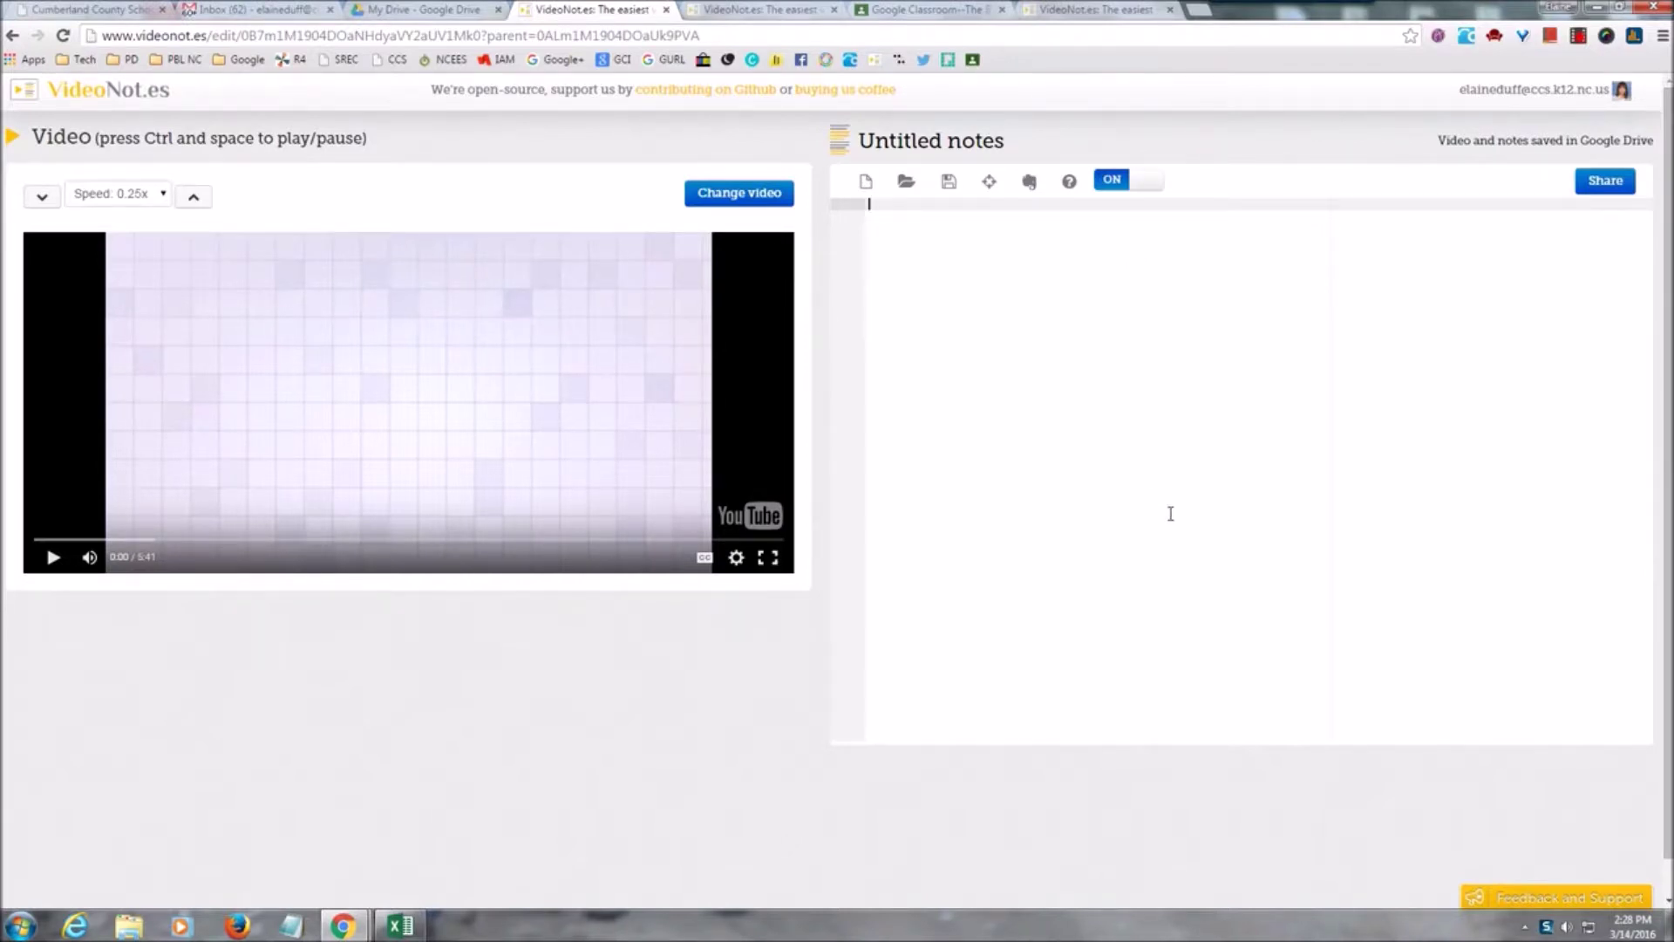
pyautogui.click(53, 559)
pyautogui.click(1023, 217)
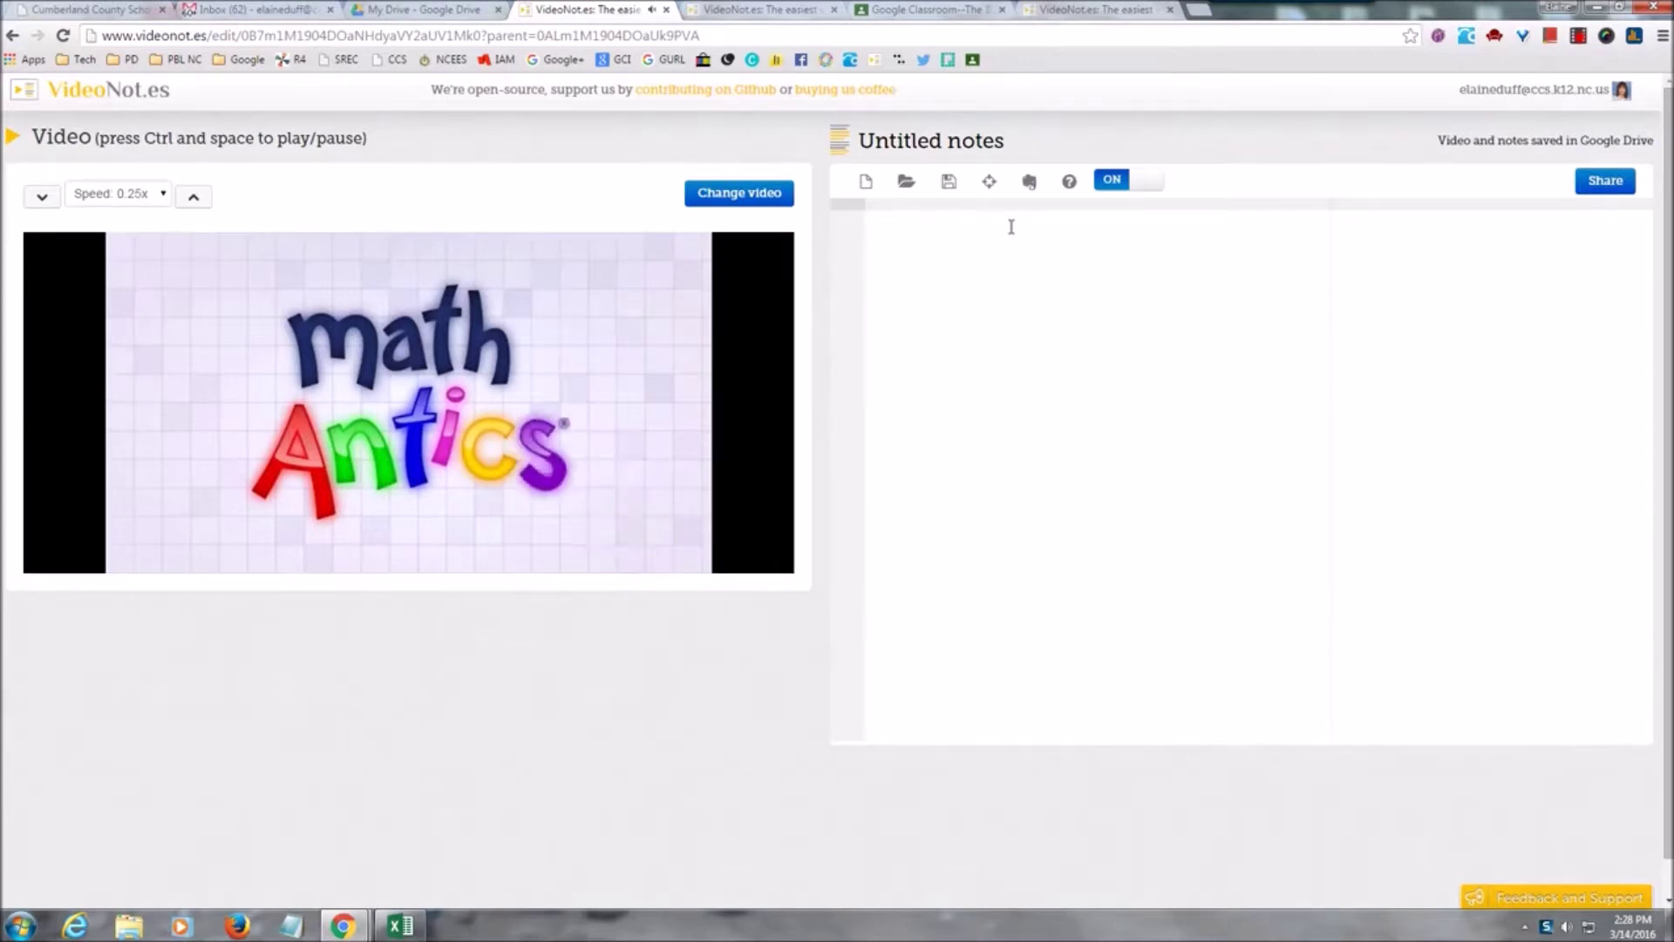
pyautogui.write('adding note')
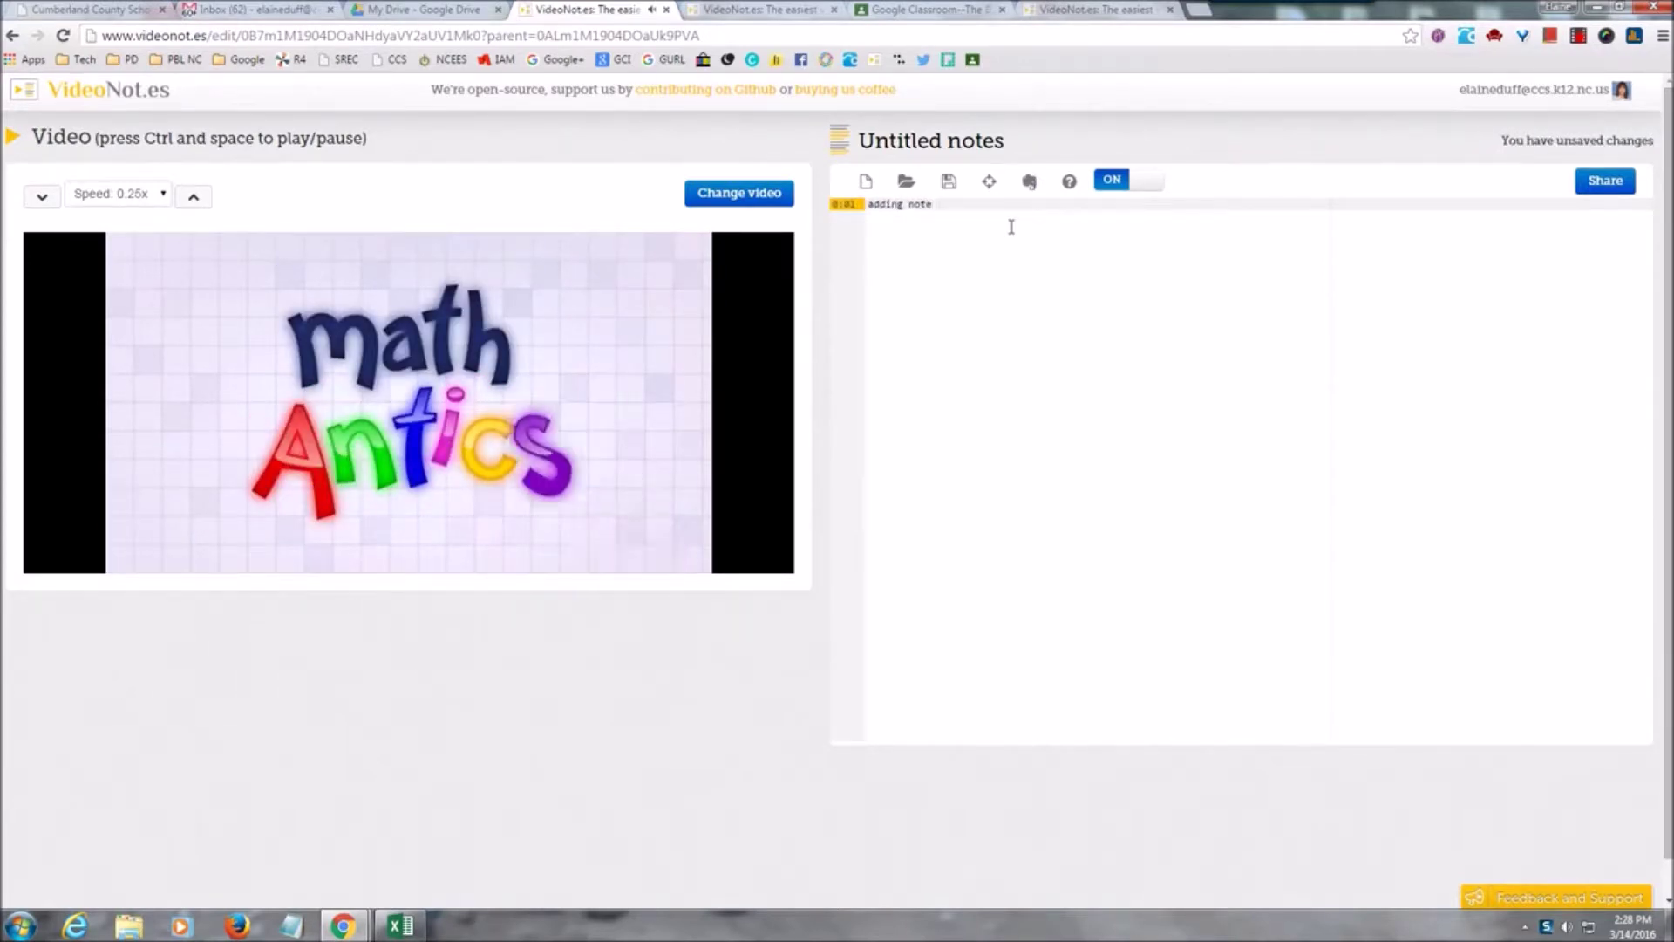
pyautogui.press('Return')
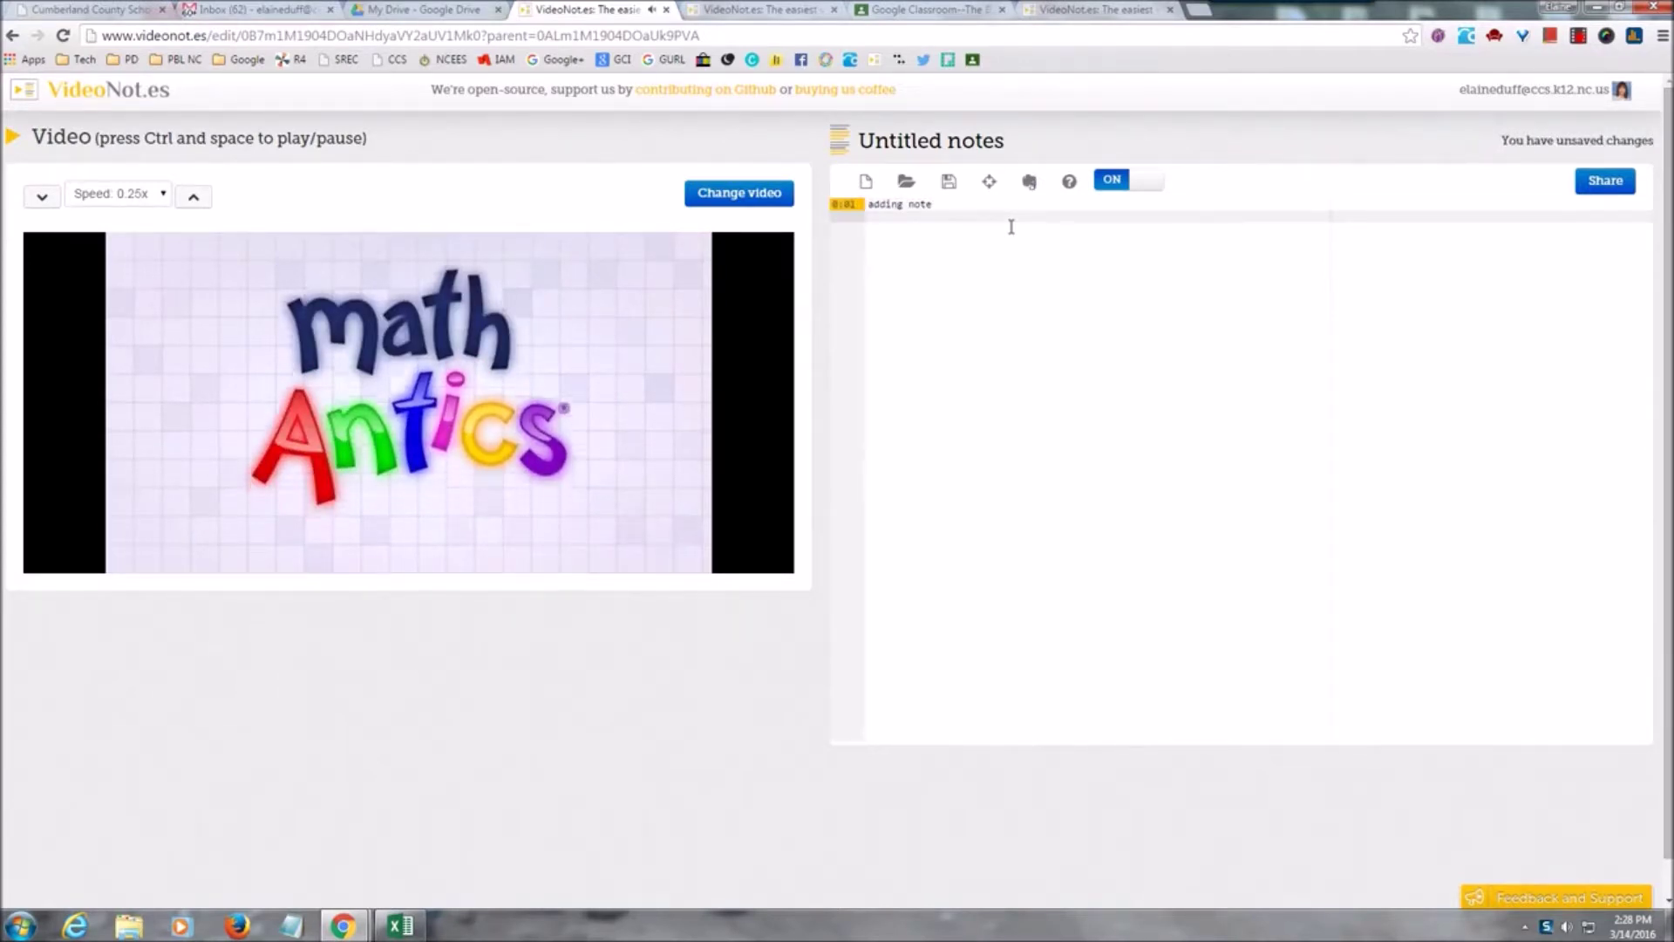
# Step: Add two more note lines, "adding not" and "adding notes", while the video plays, and pause the video
pyautogui.write('adding not')
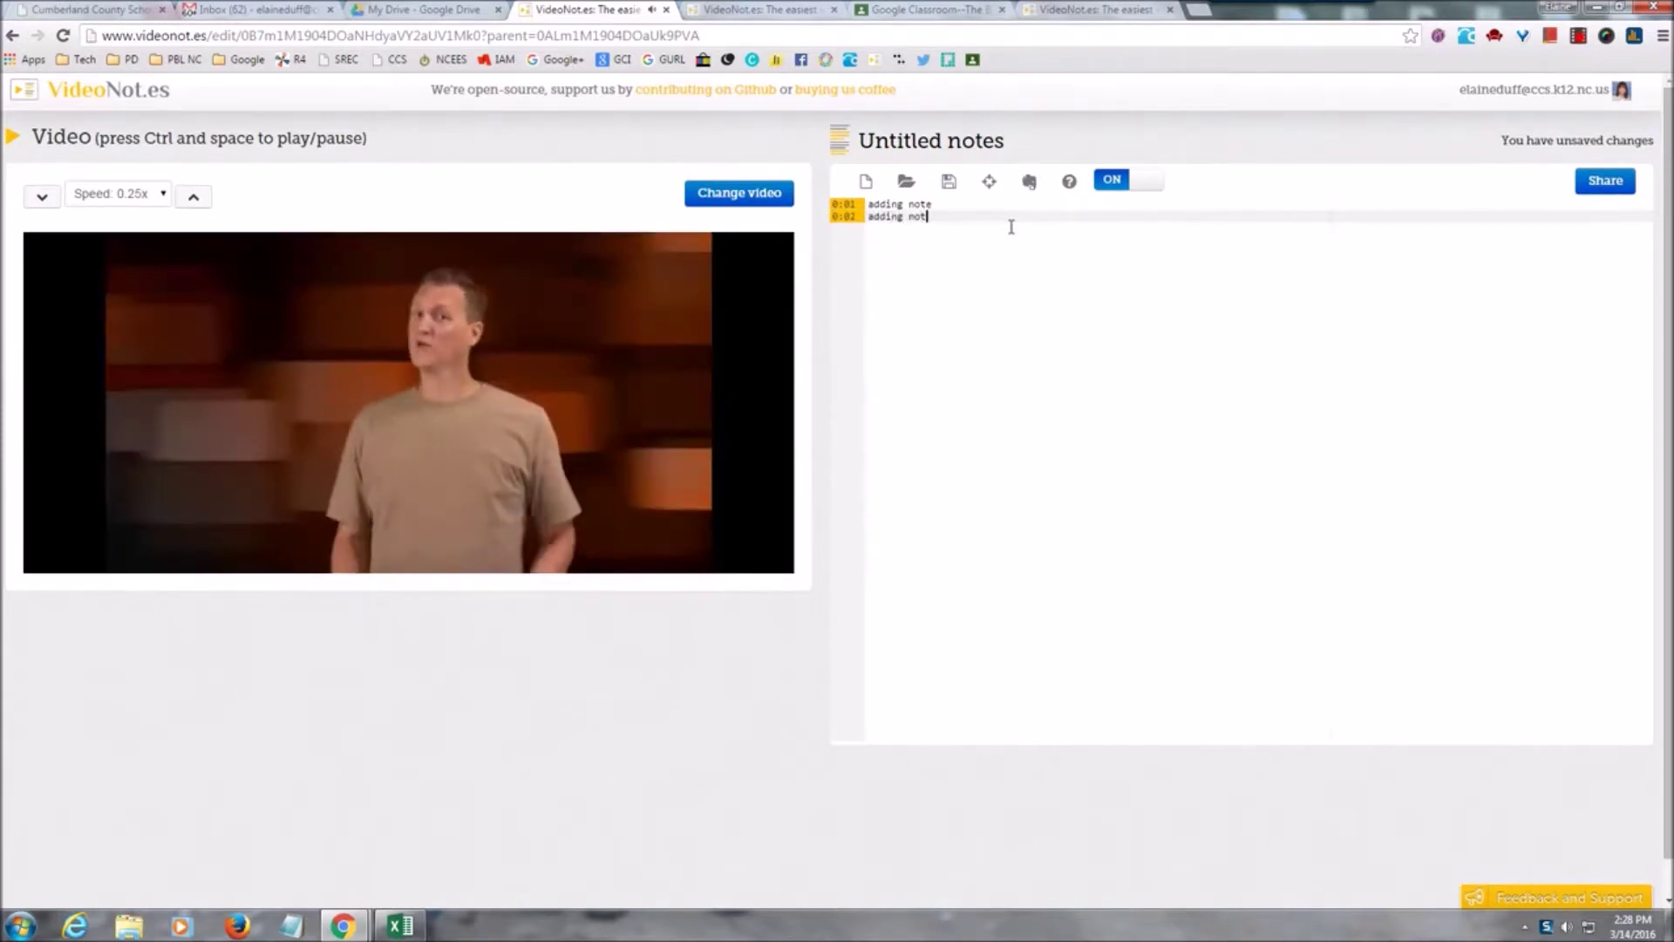
pyautogui.press('Return')
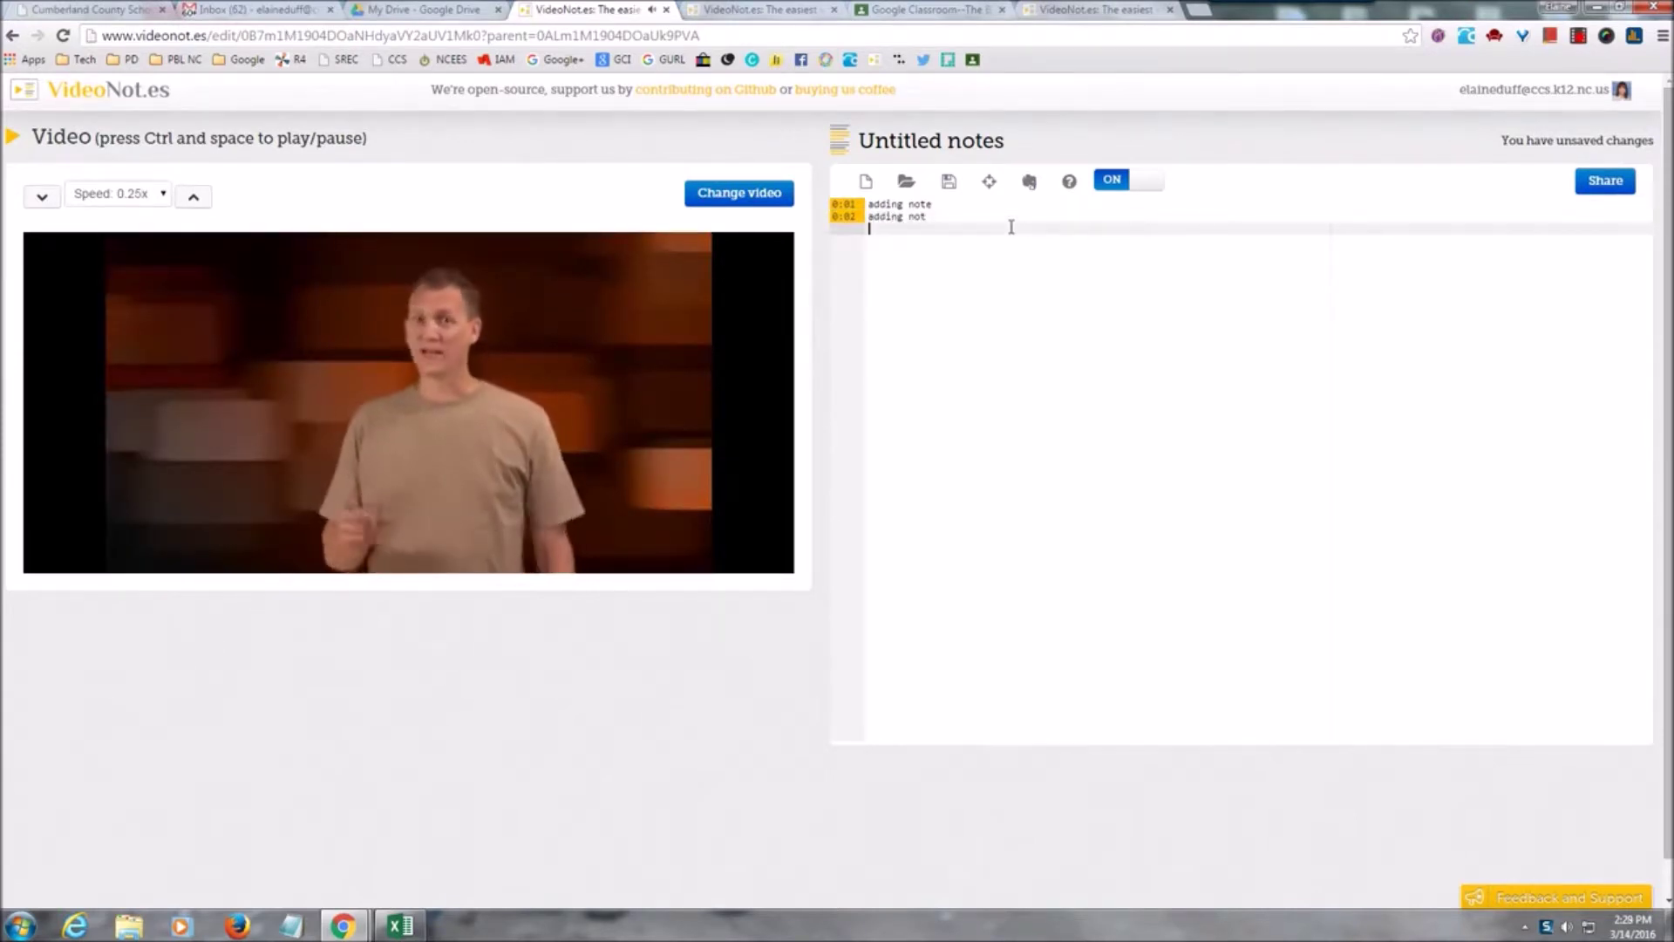
pyautogui.write('add')
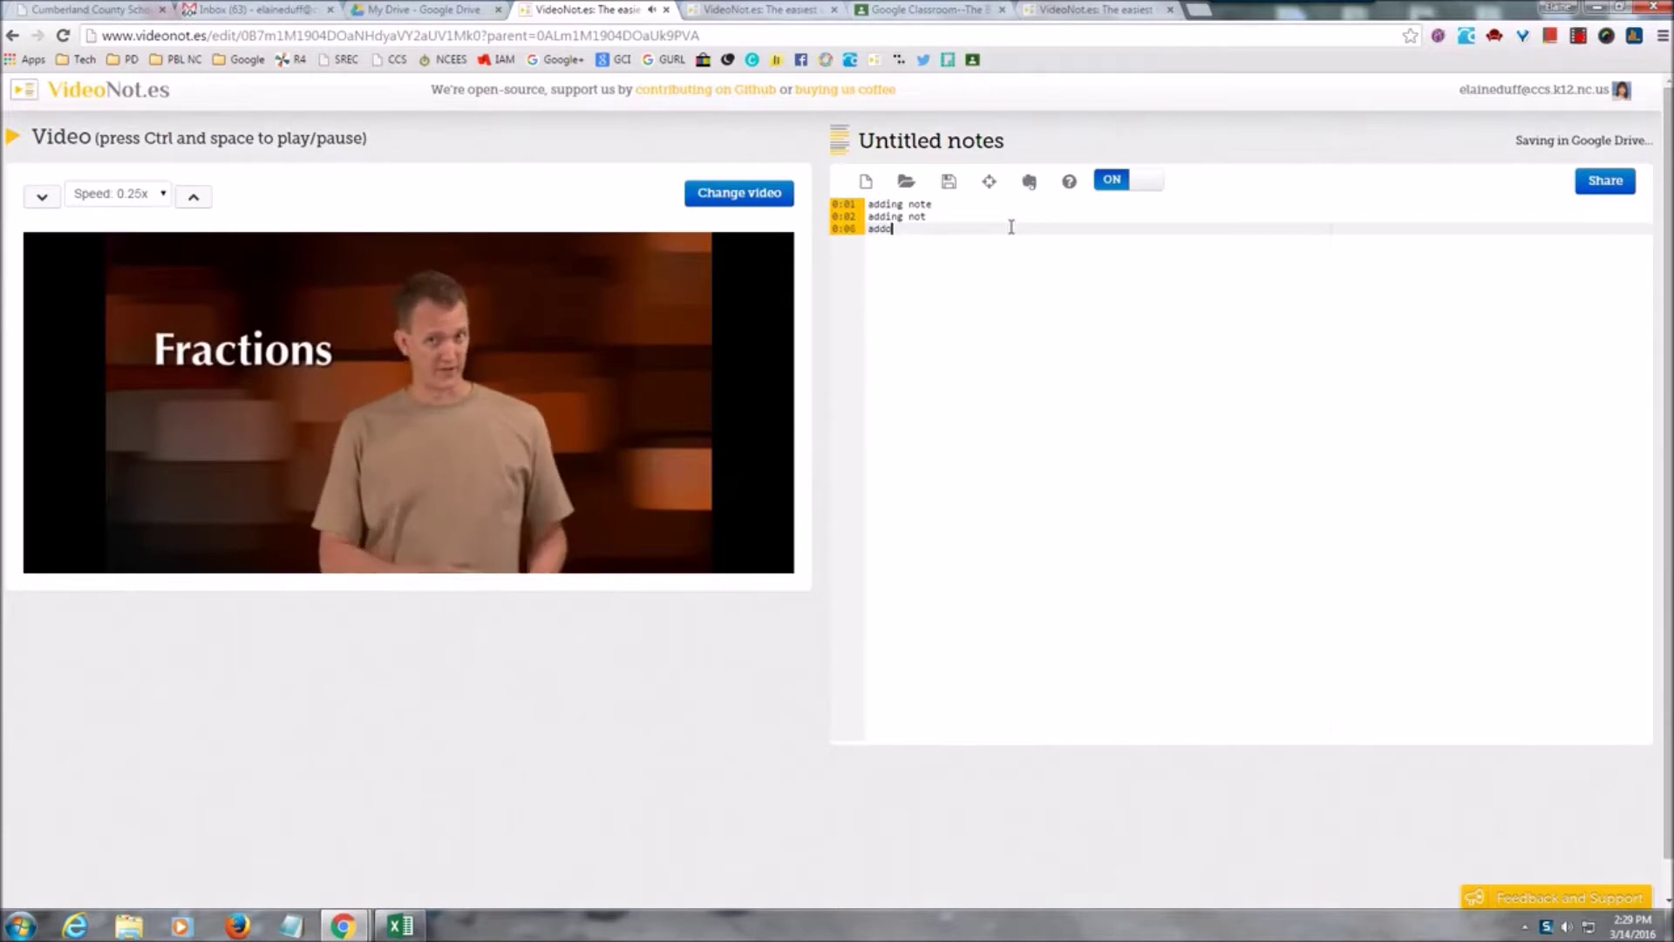
pyautogui.write('ing')
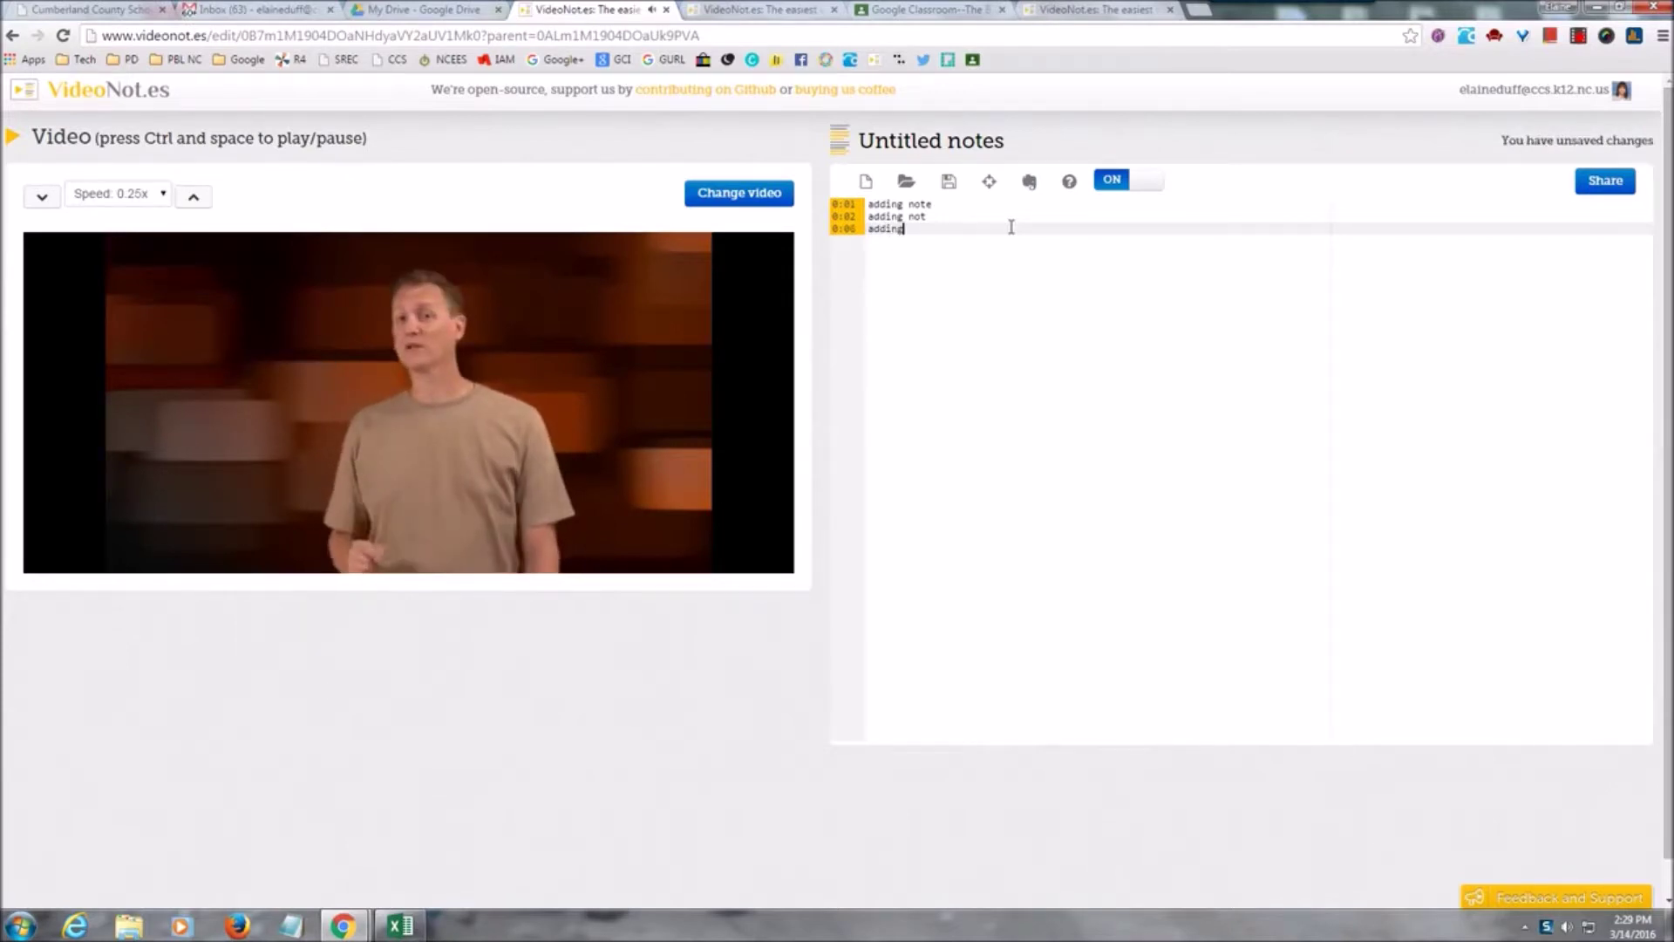
pyautogui.write(' notes')
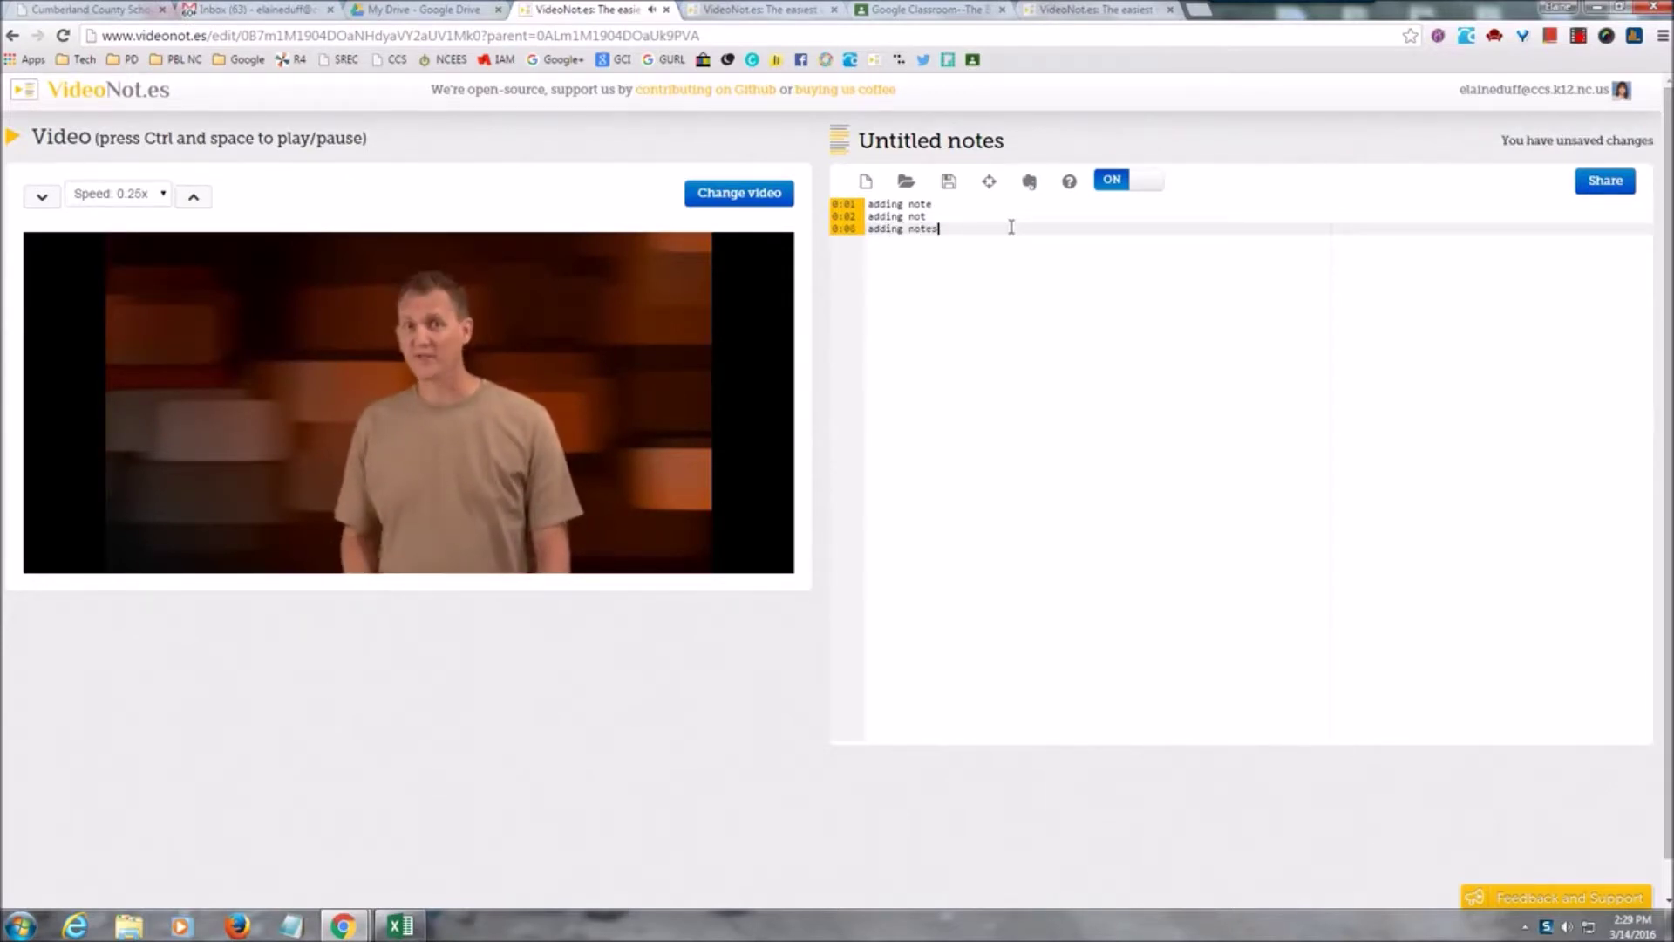
pyautogui.moveTo(160, 504)
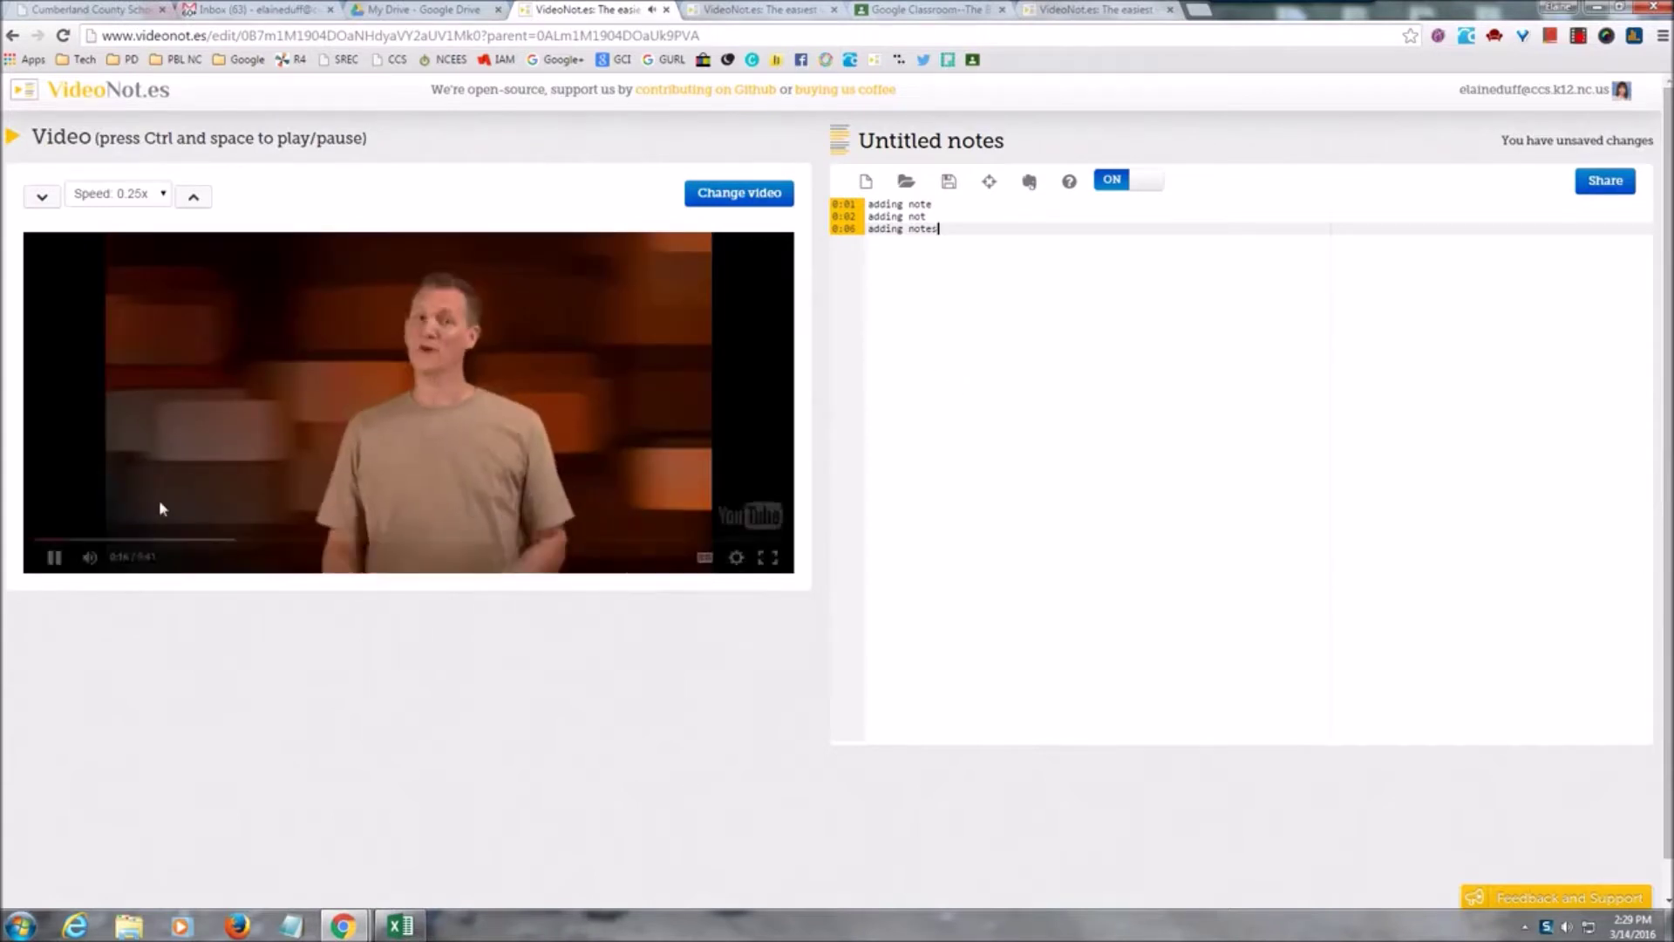
pyautogui.click(55, 557)
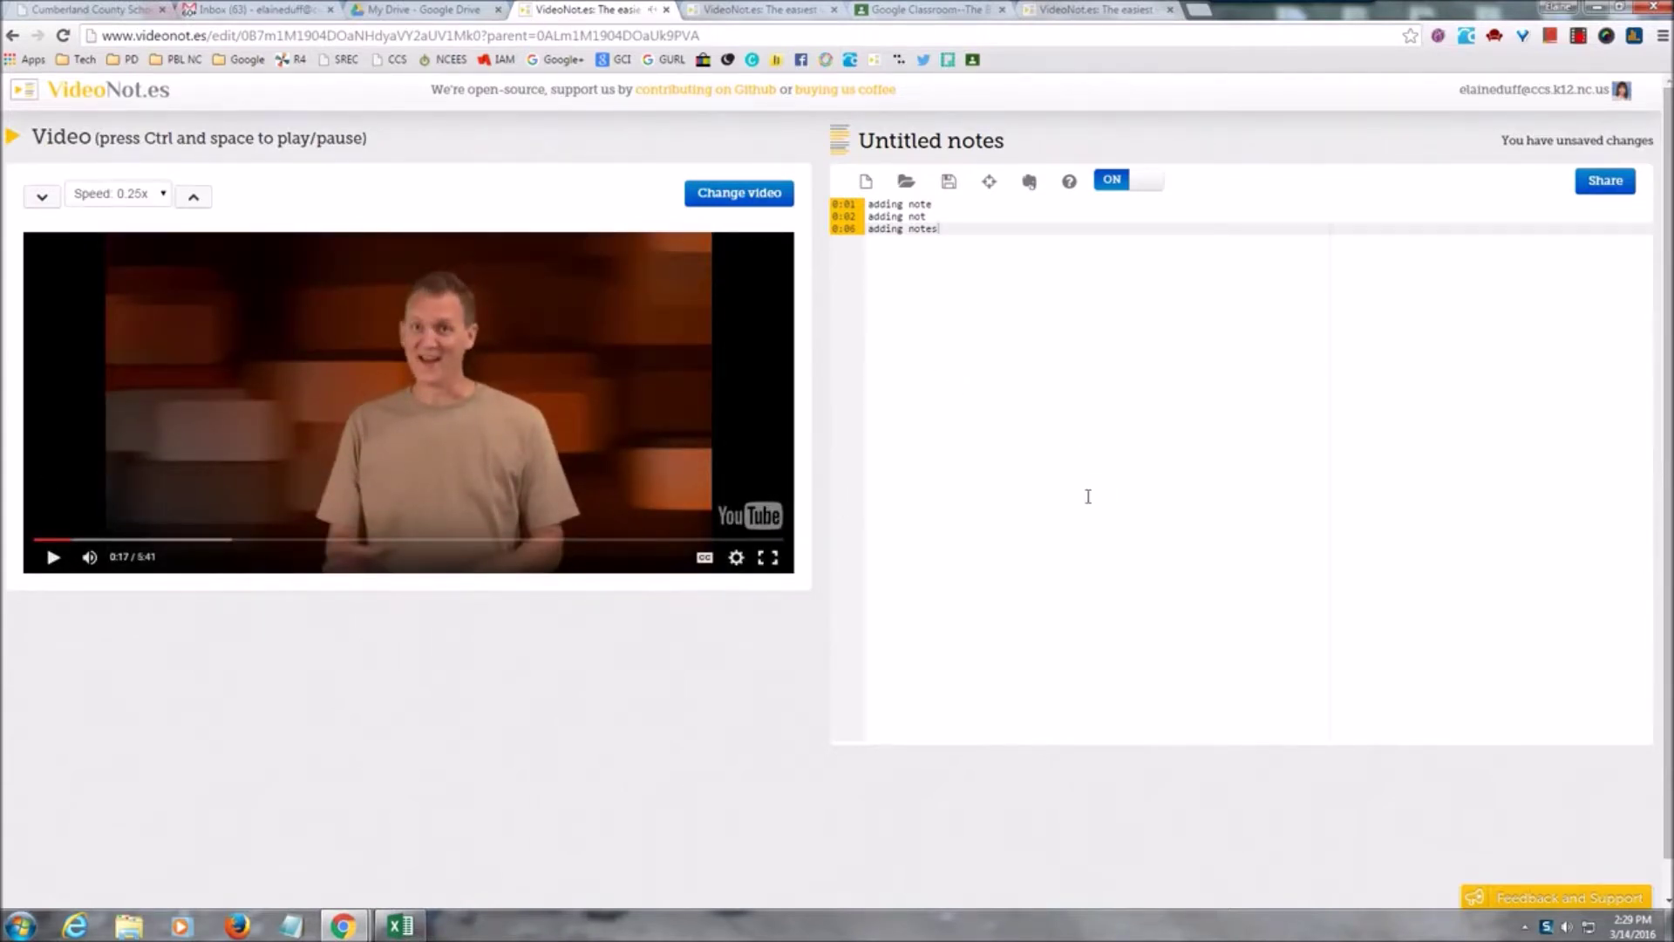
# Step: In the Will Smith's 10 Rules for Success notes, jump to several notes' video moments and briefly play from the 5:28 note
pyautogui.click(751, 11)
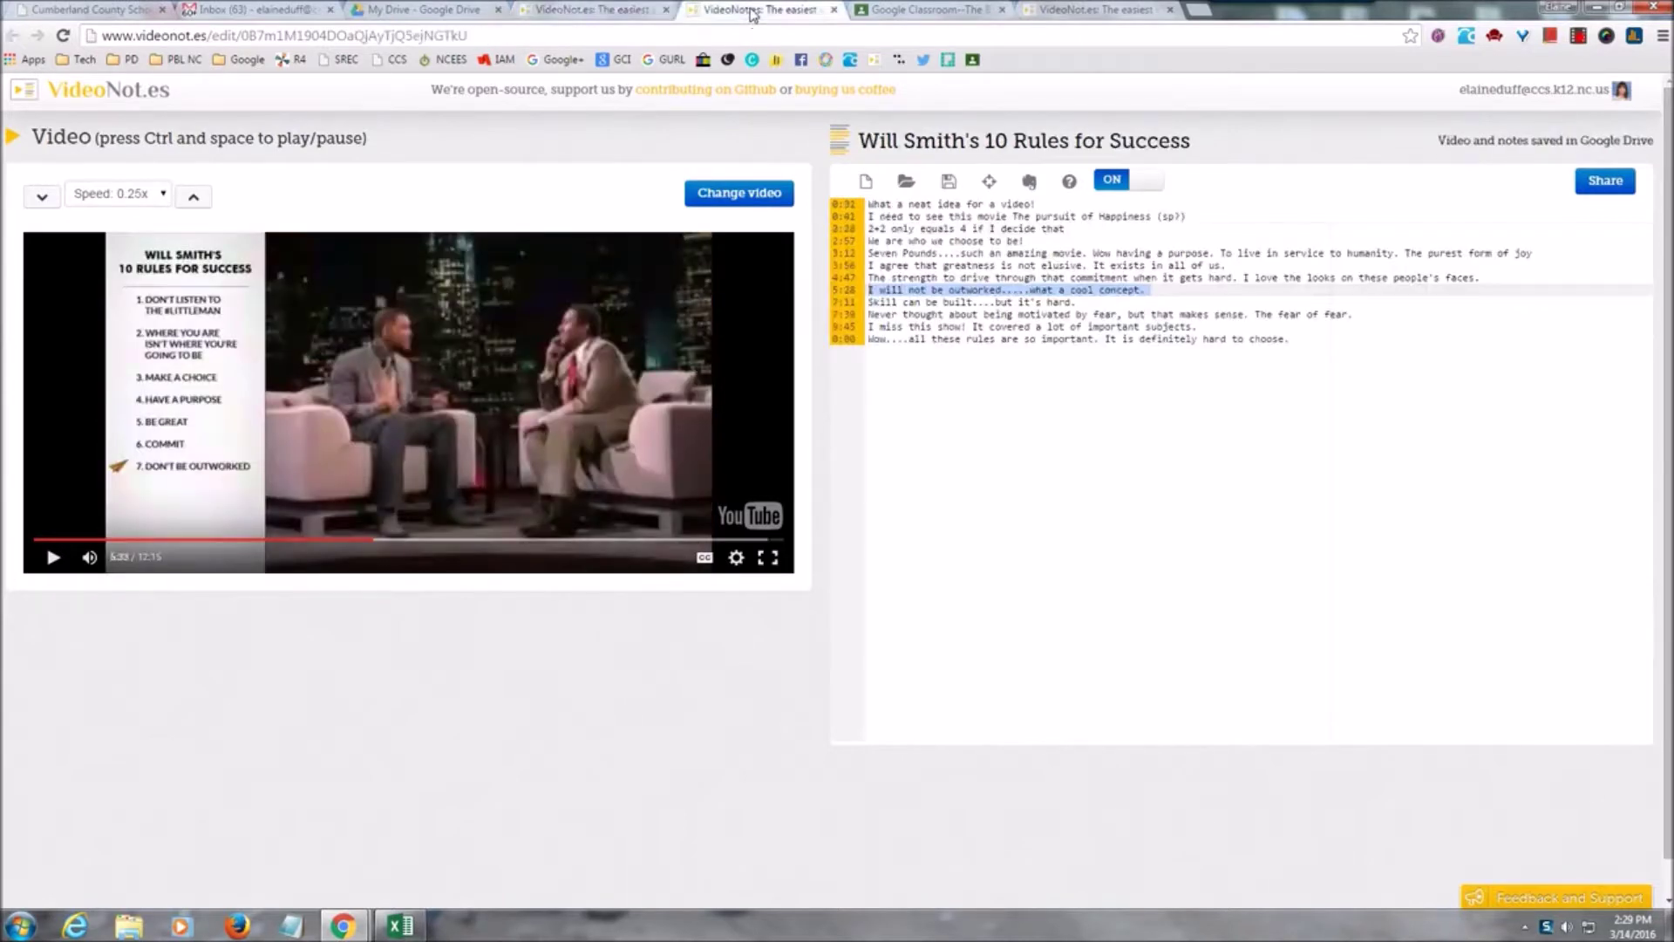
pyautogui.click(873, 204)
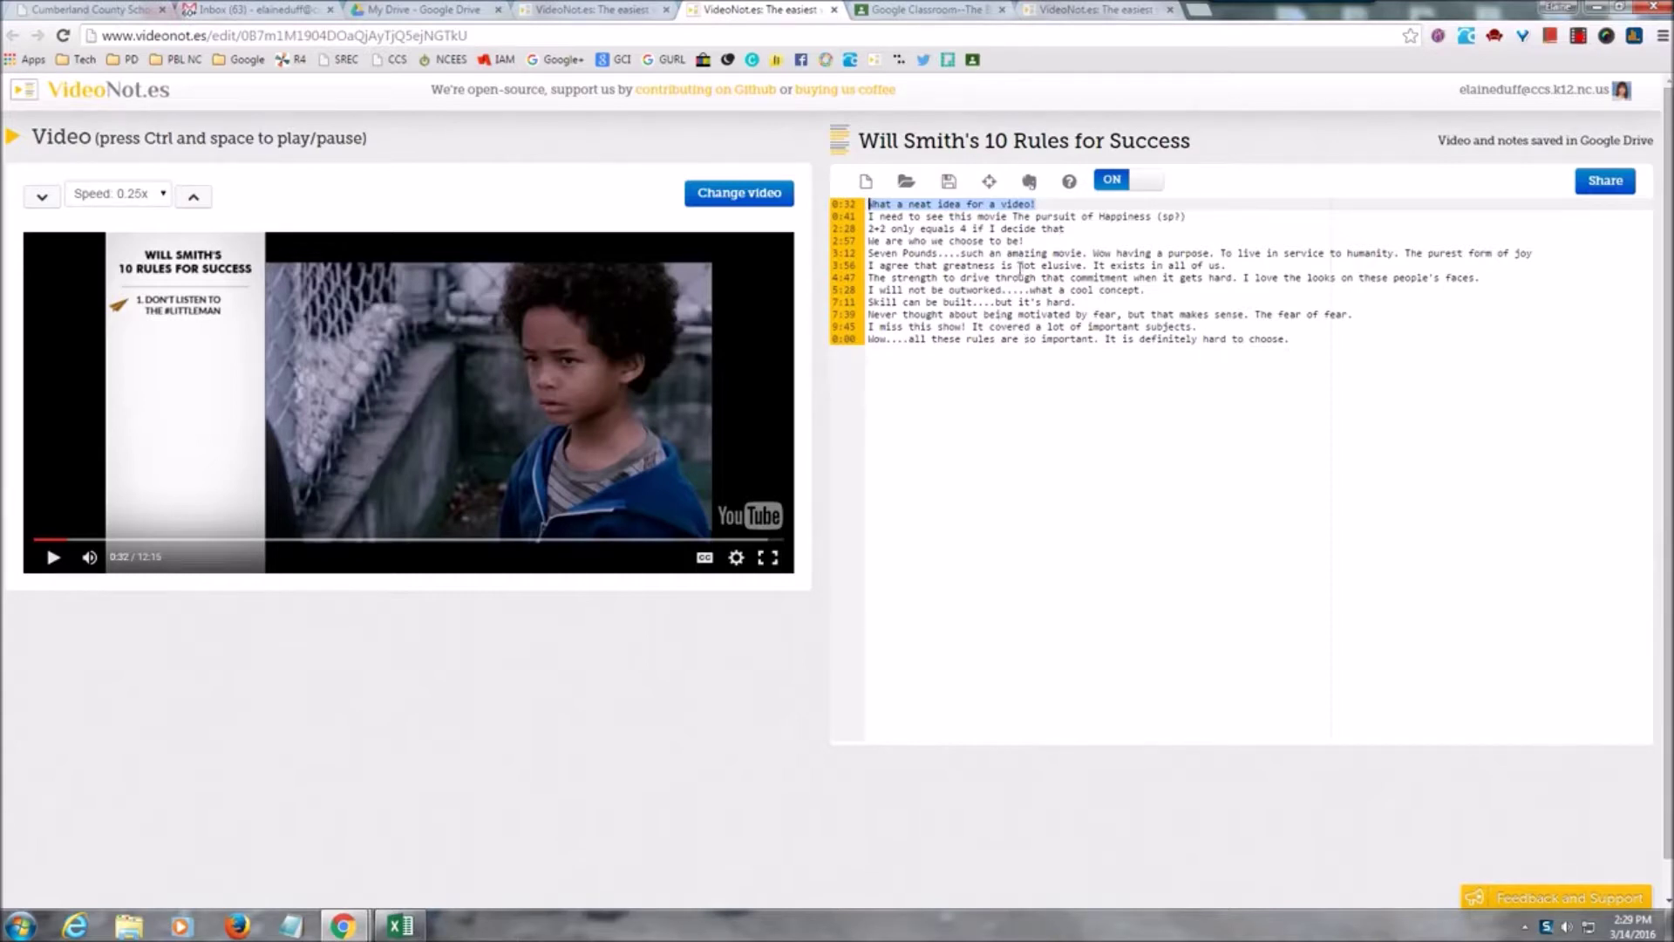
pyautogui.click(871, 278)
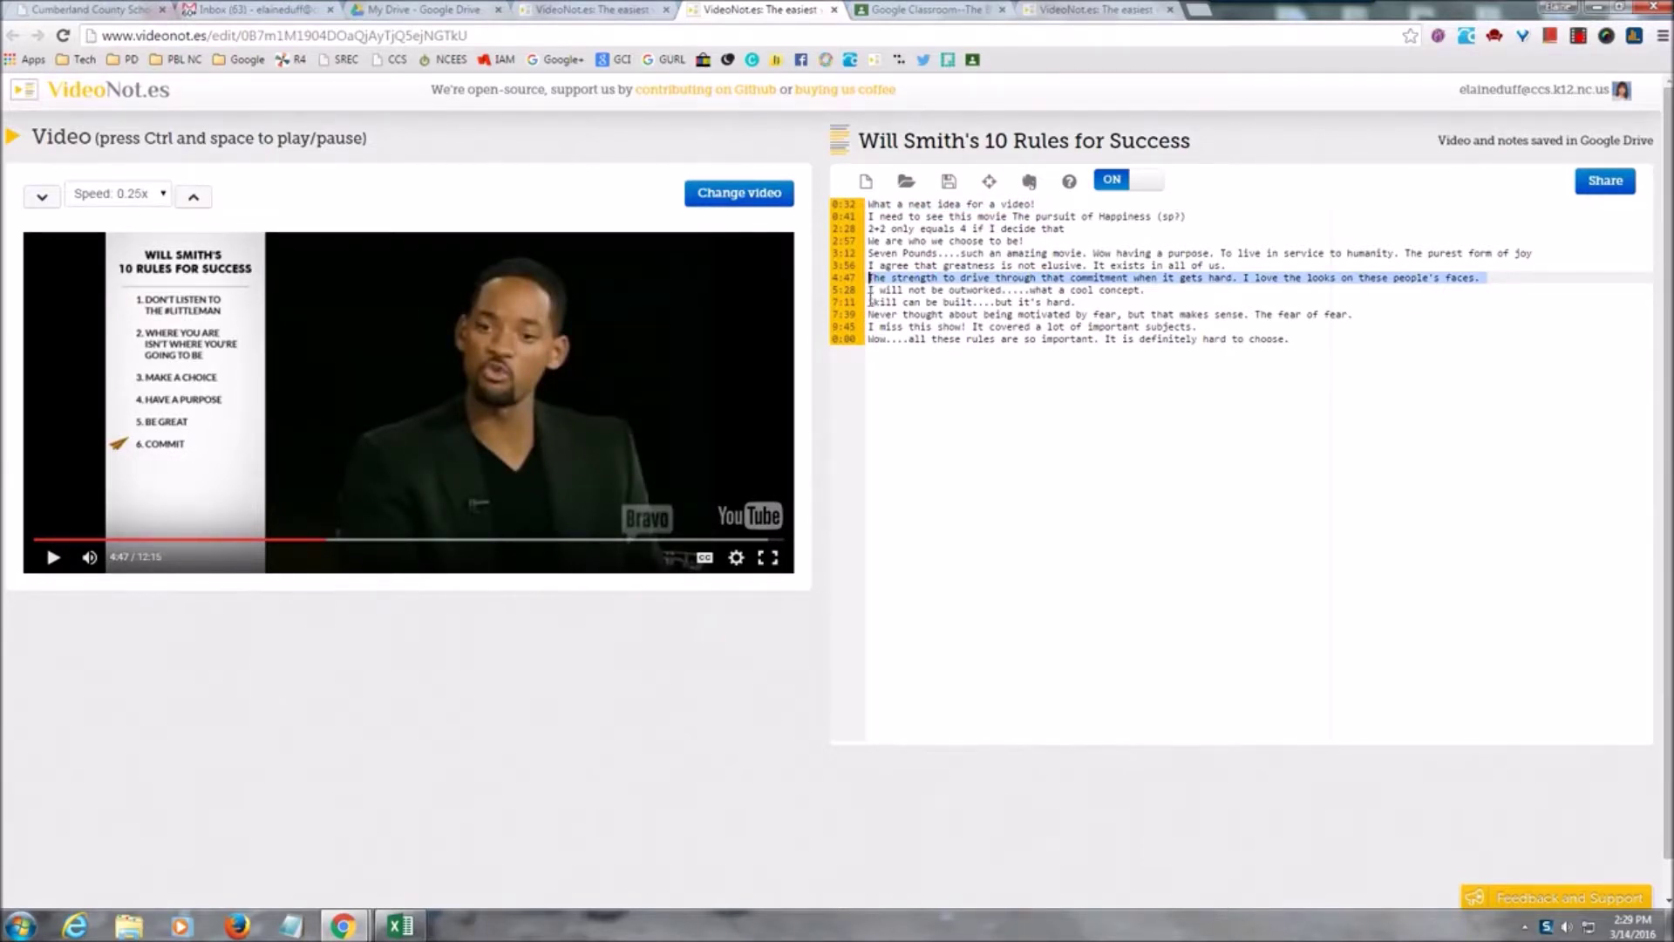
pyautogui.click(871, 302)
pyautogui.click(871, 291)
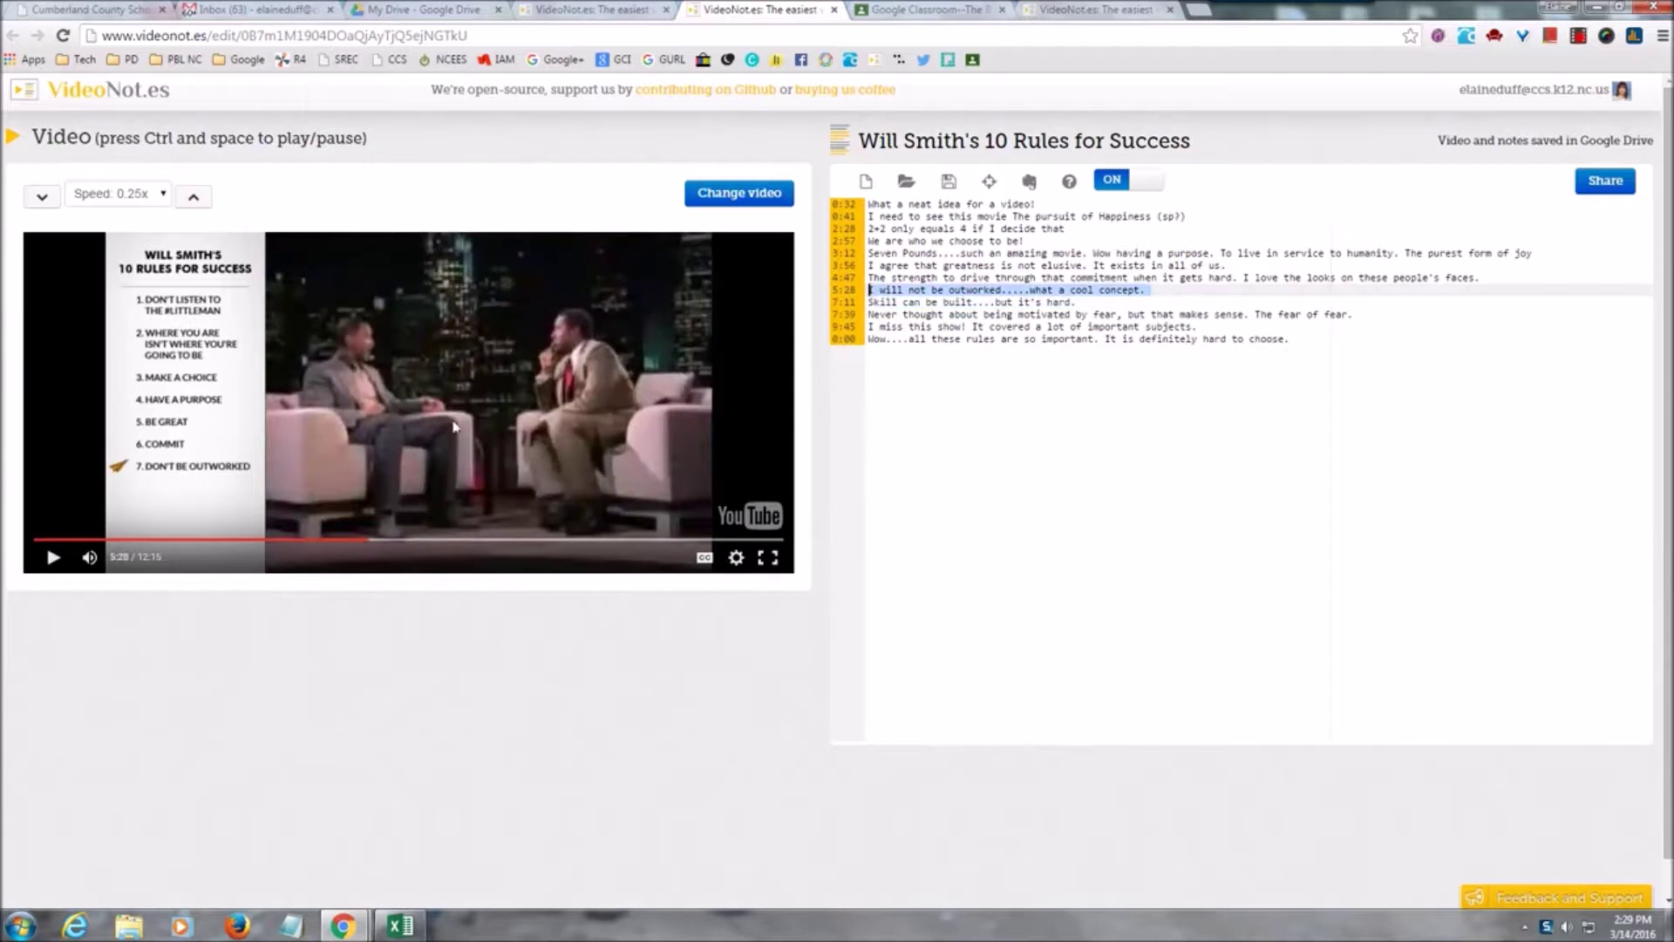
pyautogui.click(52, 557)
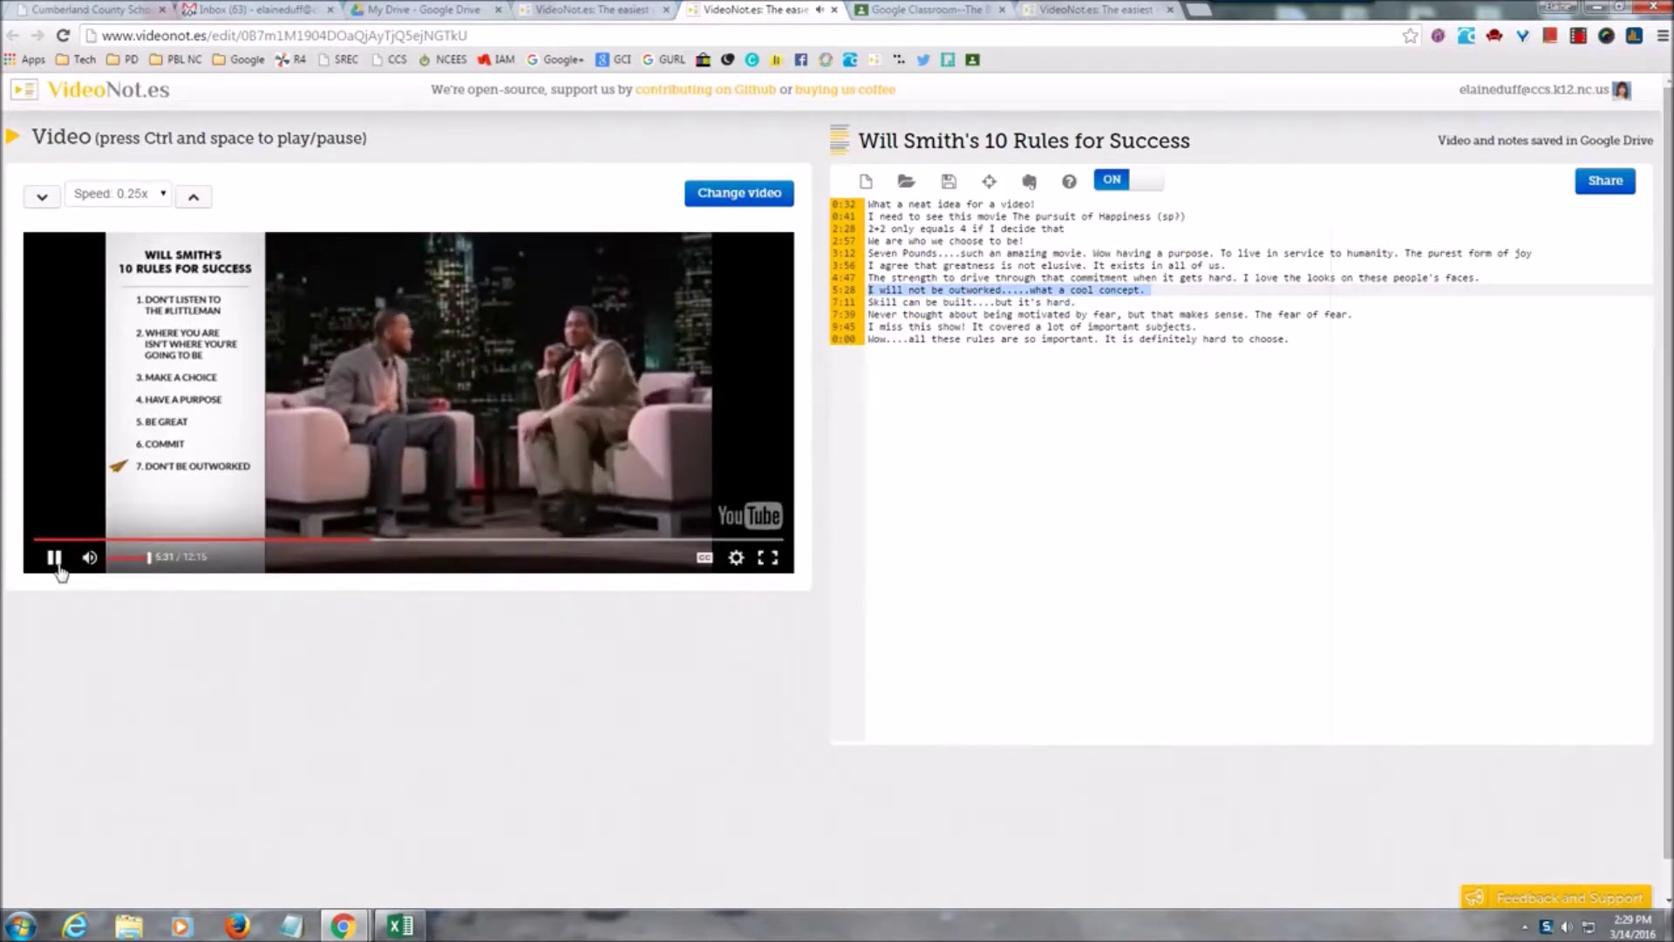
pyautogui.click(55, 559)
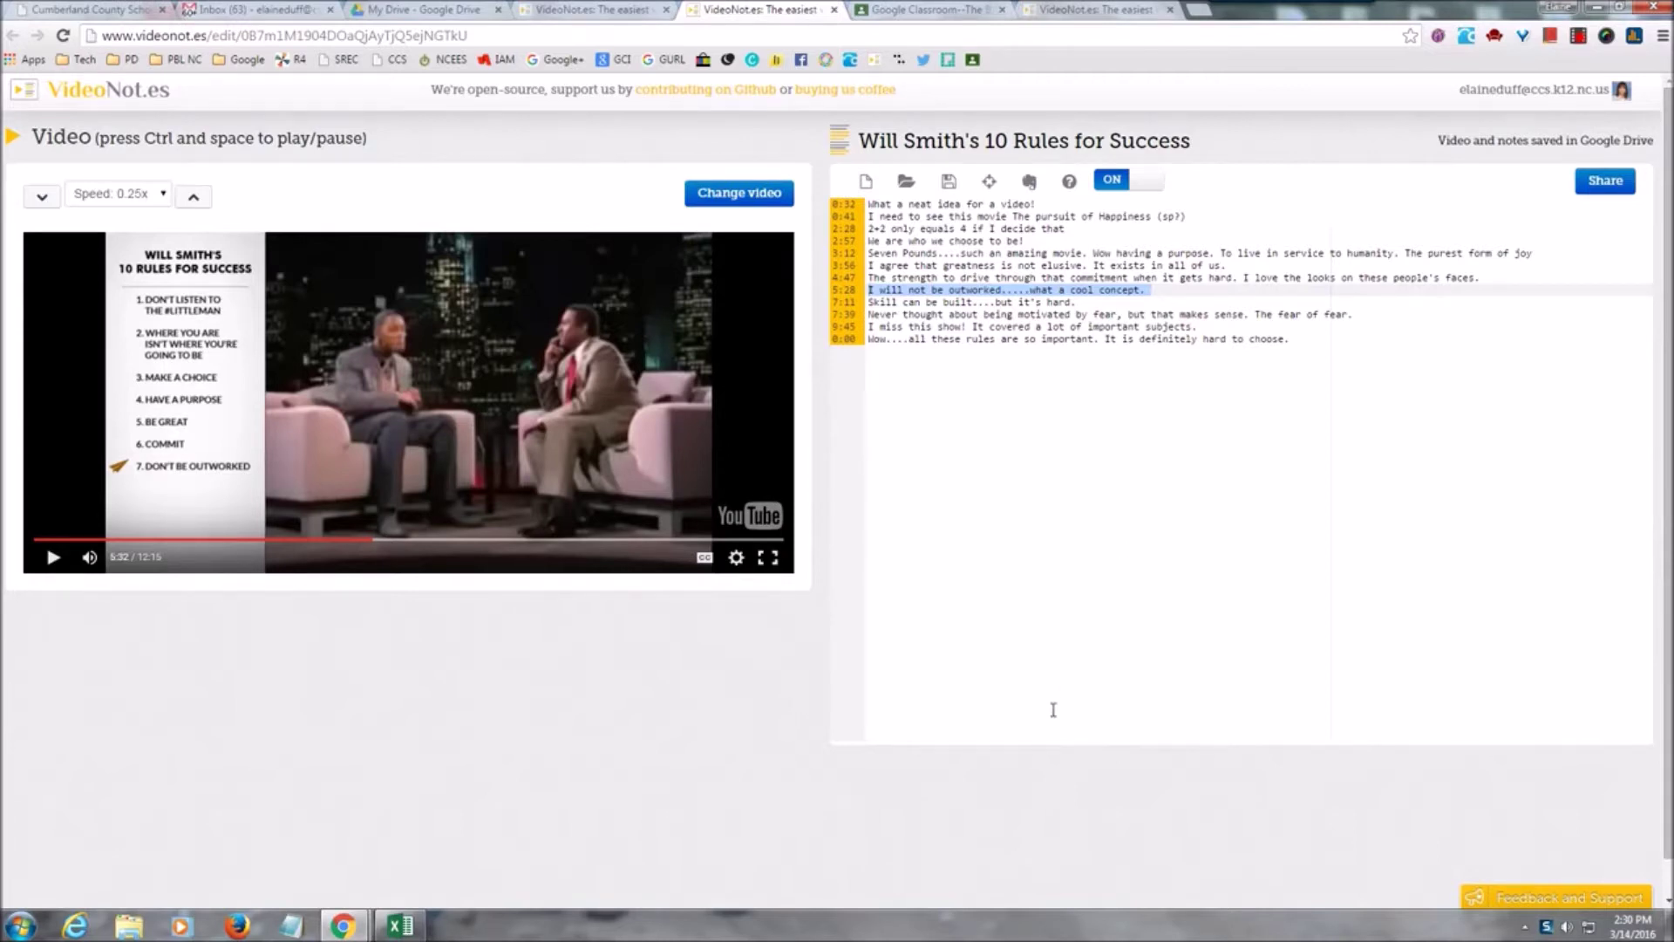
# Step: Return to the untitled notes and finish sharing them so that anyone with the link can view
pyautogui.click(601, 9)
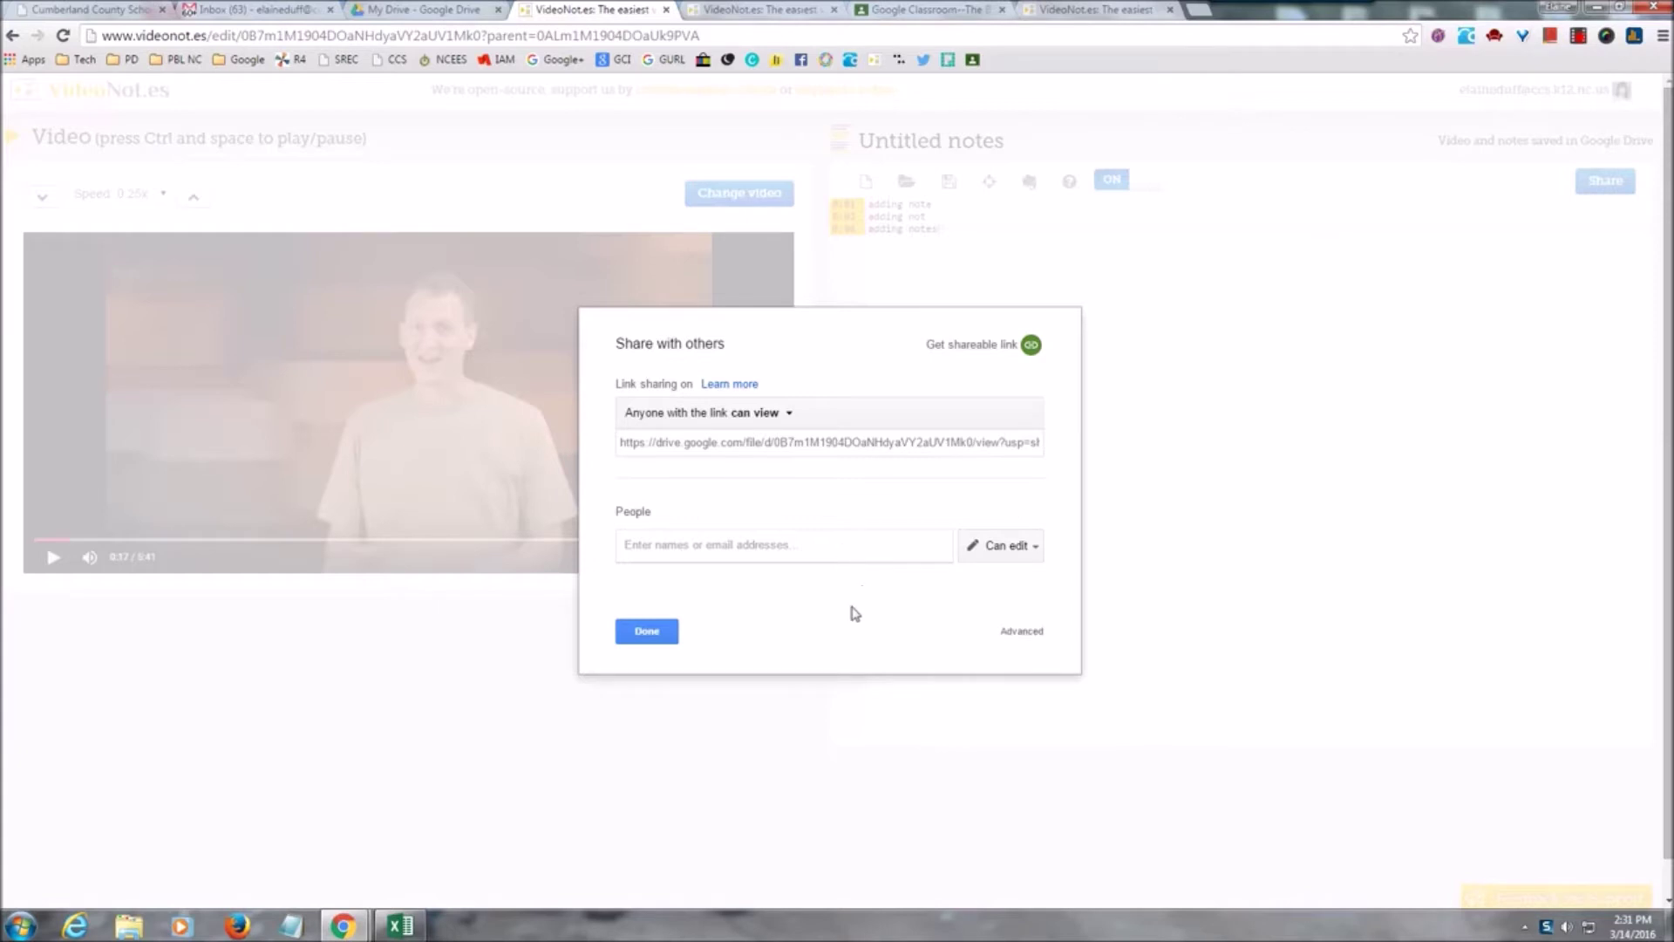
pyautogui.click(664, 635)
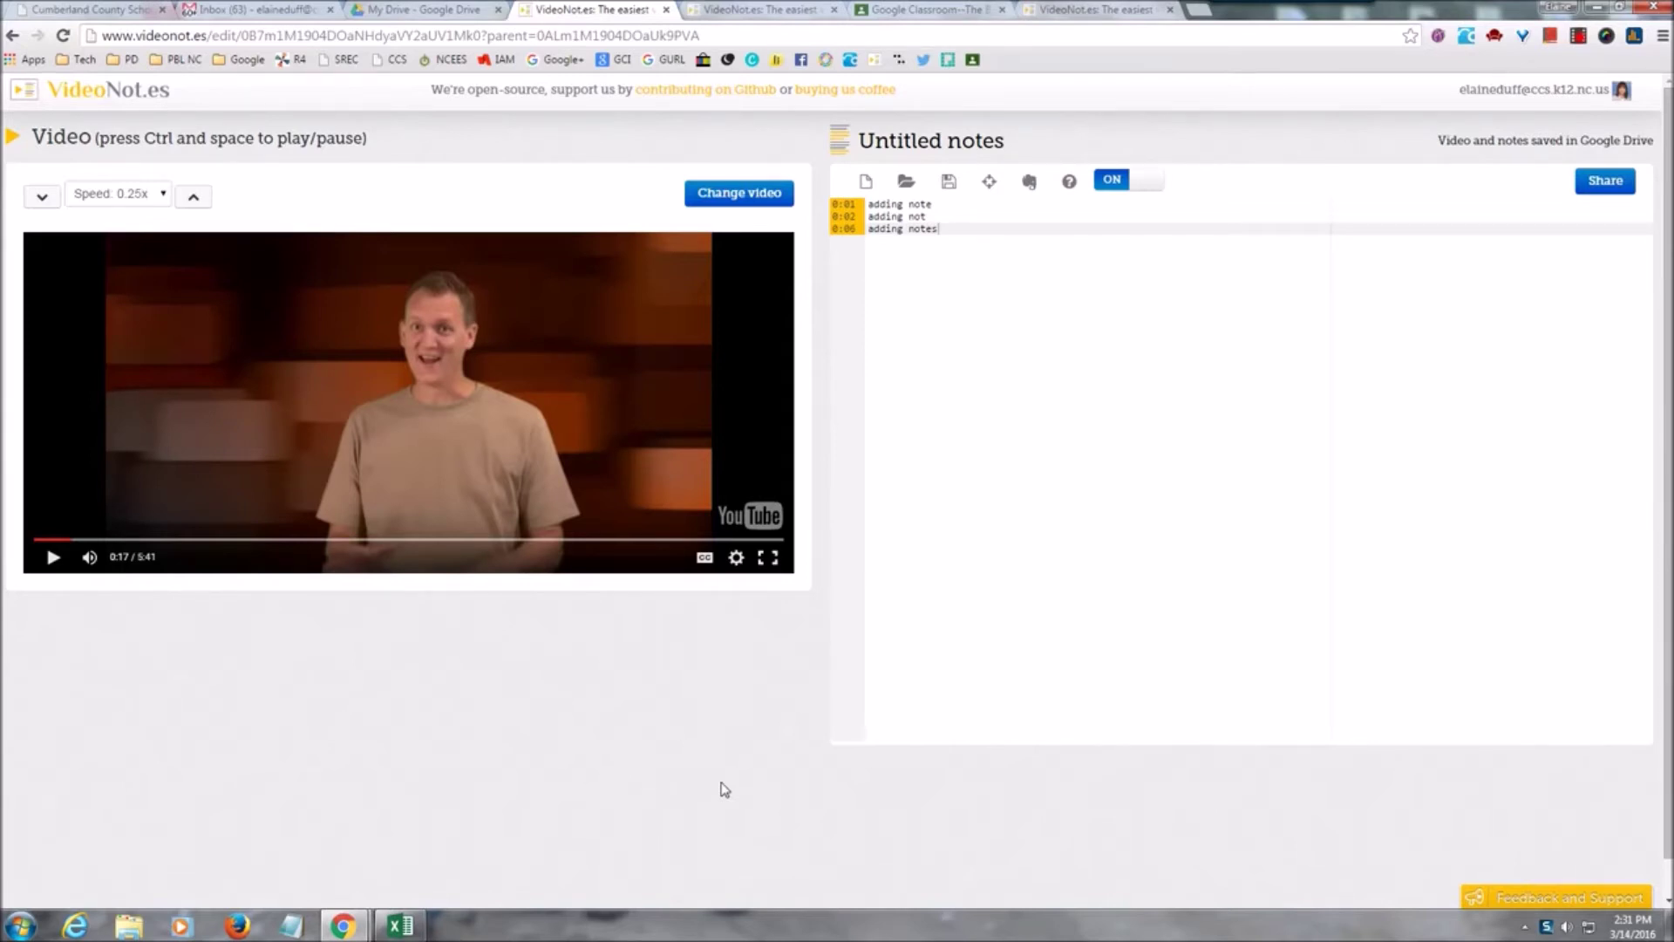
# Step: Rename the untitled notes file as "Fractions"
pyautogui.click(897, 150)
pyautogui.press('BackSpace')
pyautogui.press('BackSpace')
pyautogui.press('BackSpace')
pyautogui.press('BackSpace')
pyautogui.press('BackSpace')
pyautogui.press('BackSpace')
pyautogui.press('BackSpace')
pyautogui.press('BackSpace')
pyautogui.press('BackSpace')
pyautogui.press('BackSpace')
pyautogui.press('BackSpace')
pyautogui.press('BackSpace')
pyautogui.press('BackSpace')
pyautogui.press('BackSpace')
pyautogui.write('Fractions')
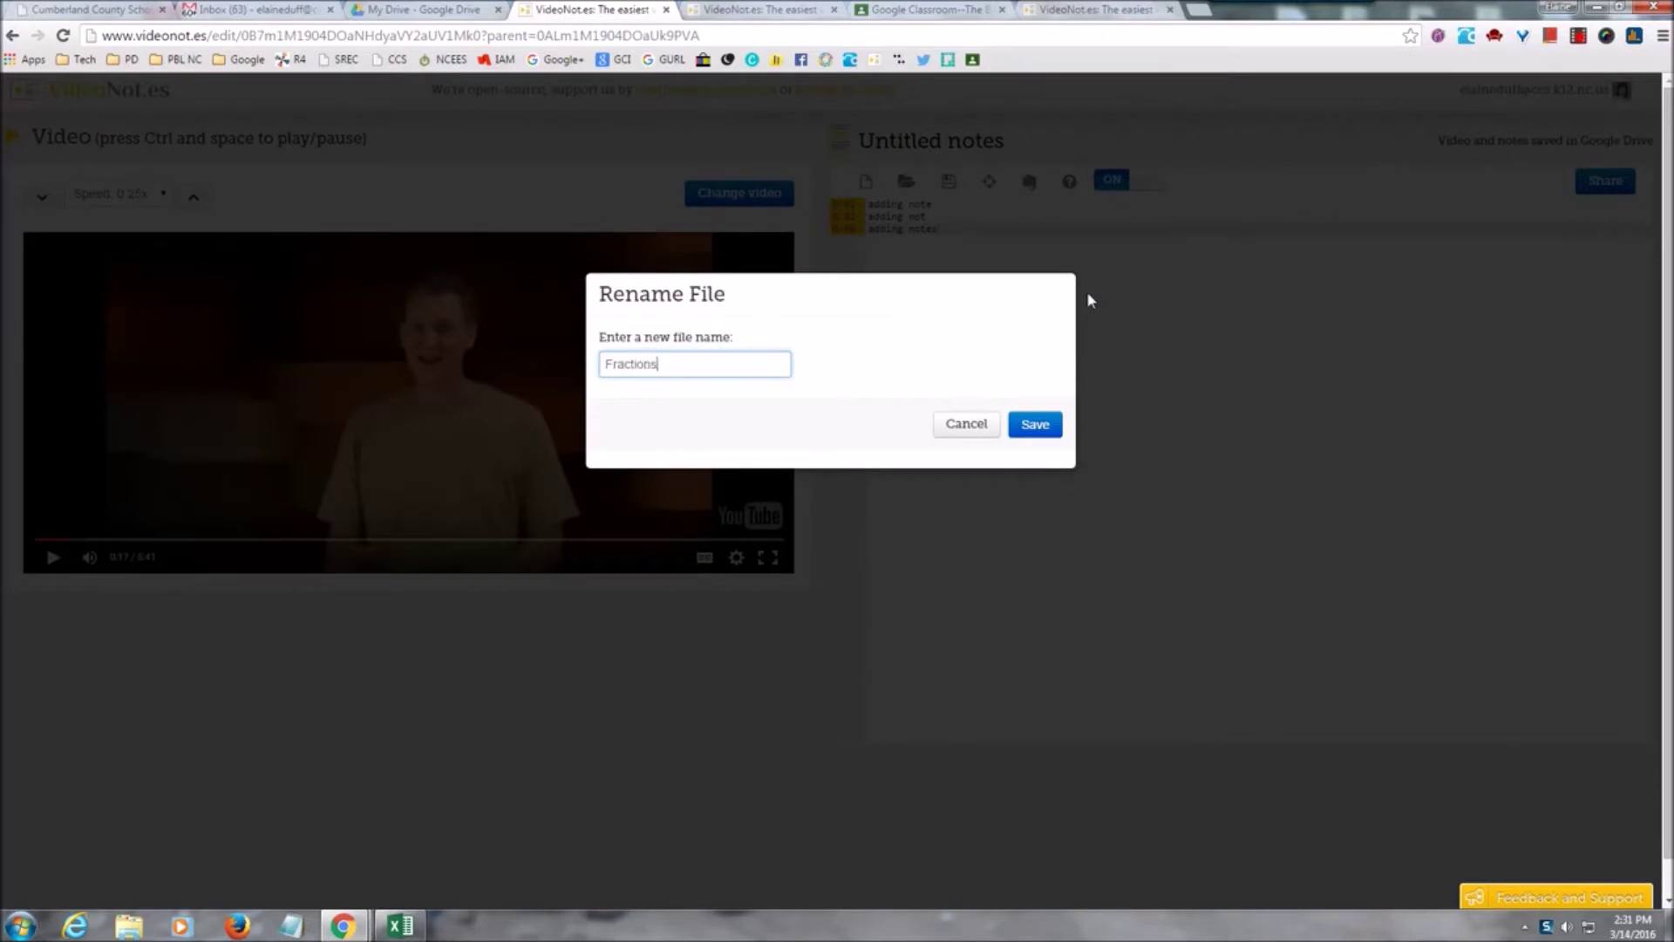
pyautogui.click(1034, 423)
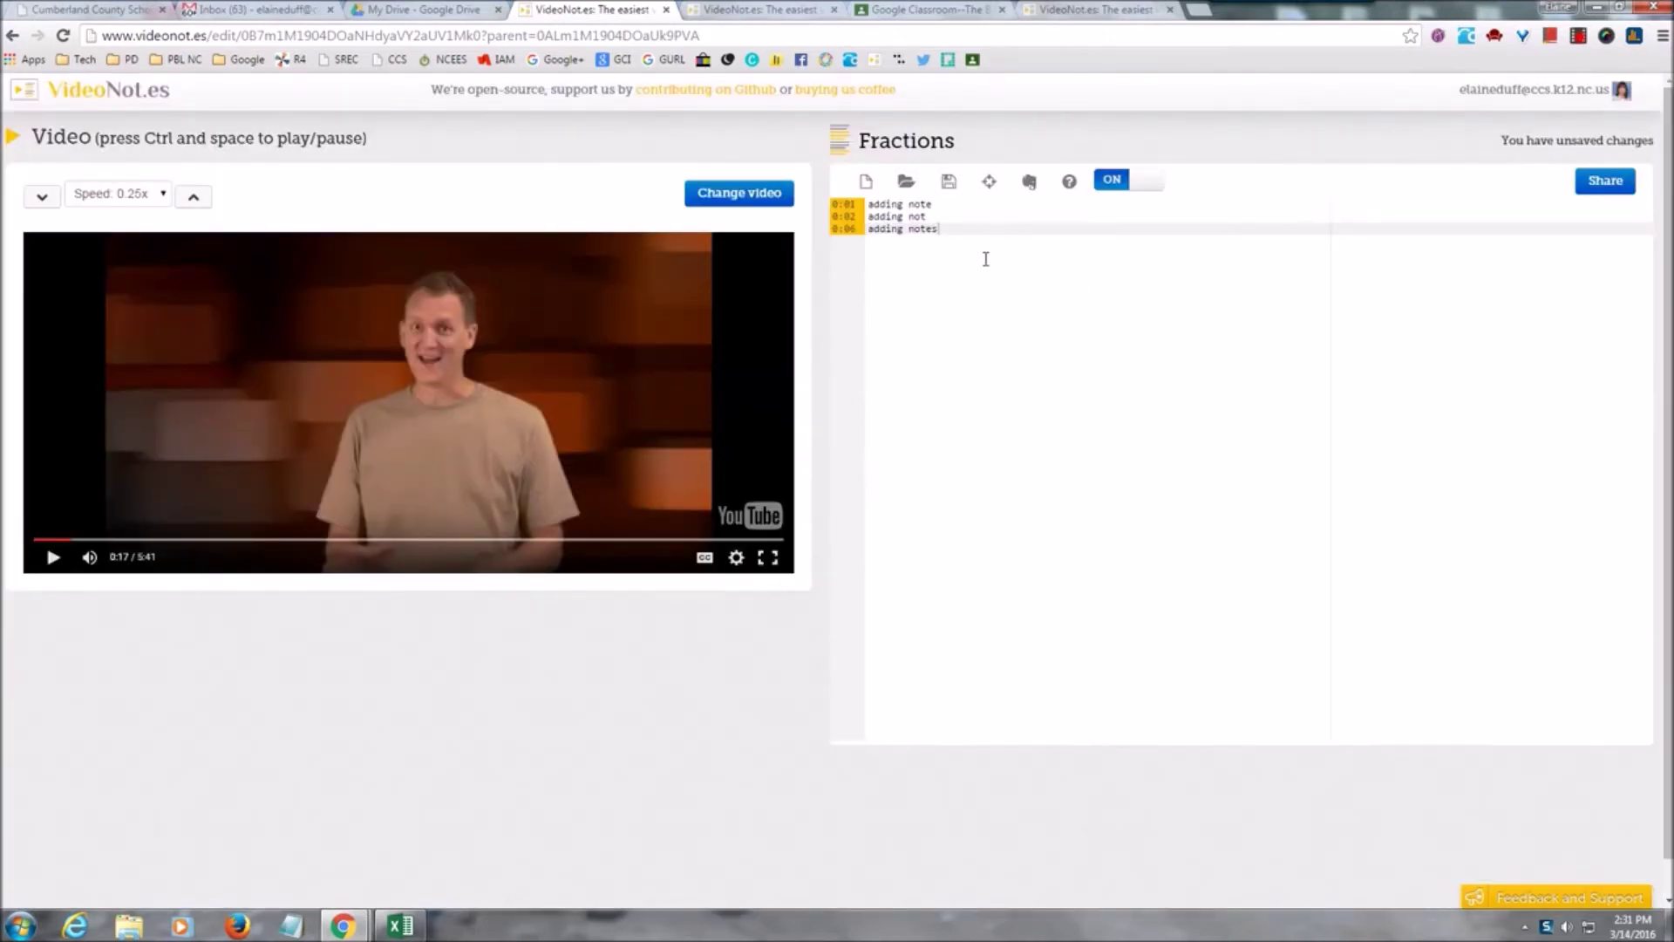
# Step: Save the Fractions notes to Google Drive
pyautogui.click(951, 183)
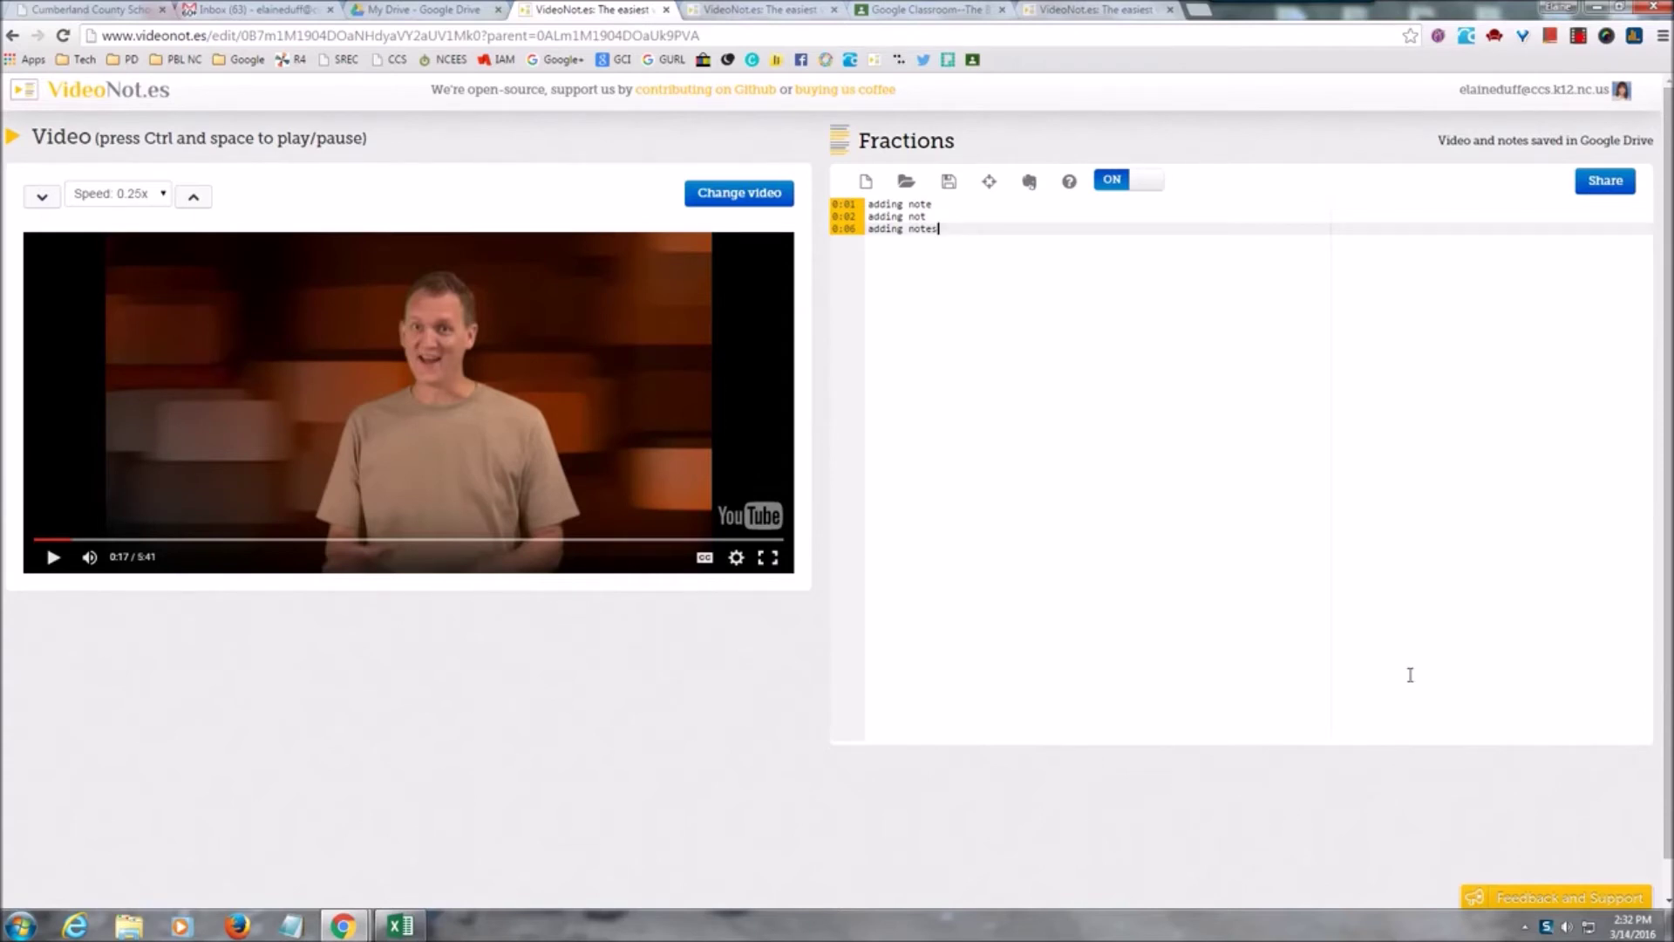
# Step: Switch to Google Drive and open the VideoNot.es folder in My Drive
pyautogui.click(419, 12)
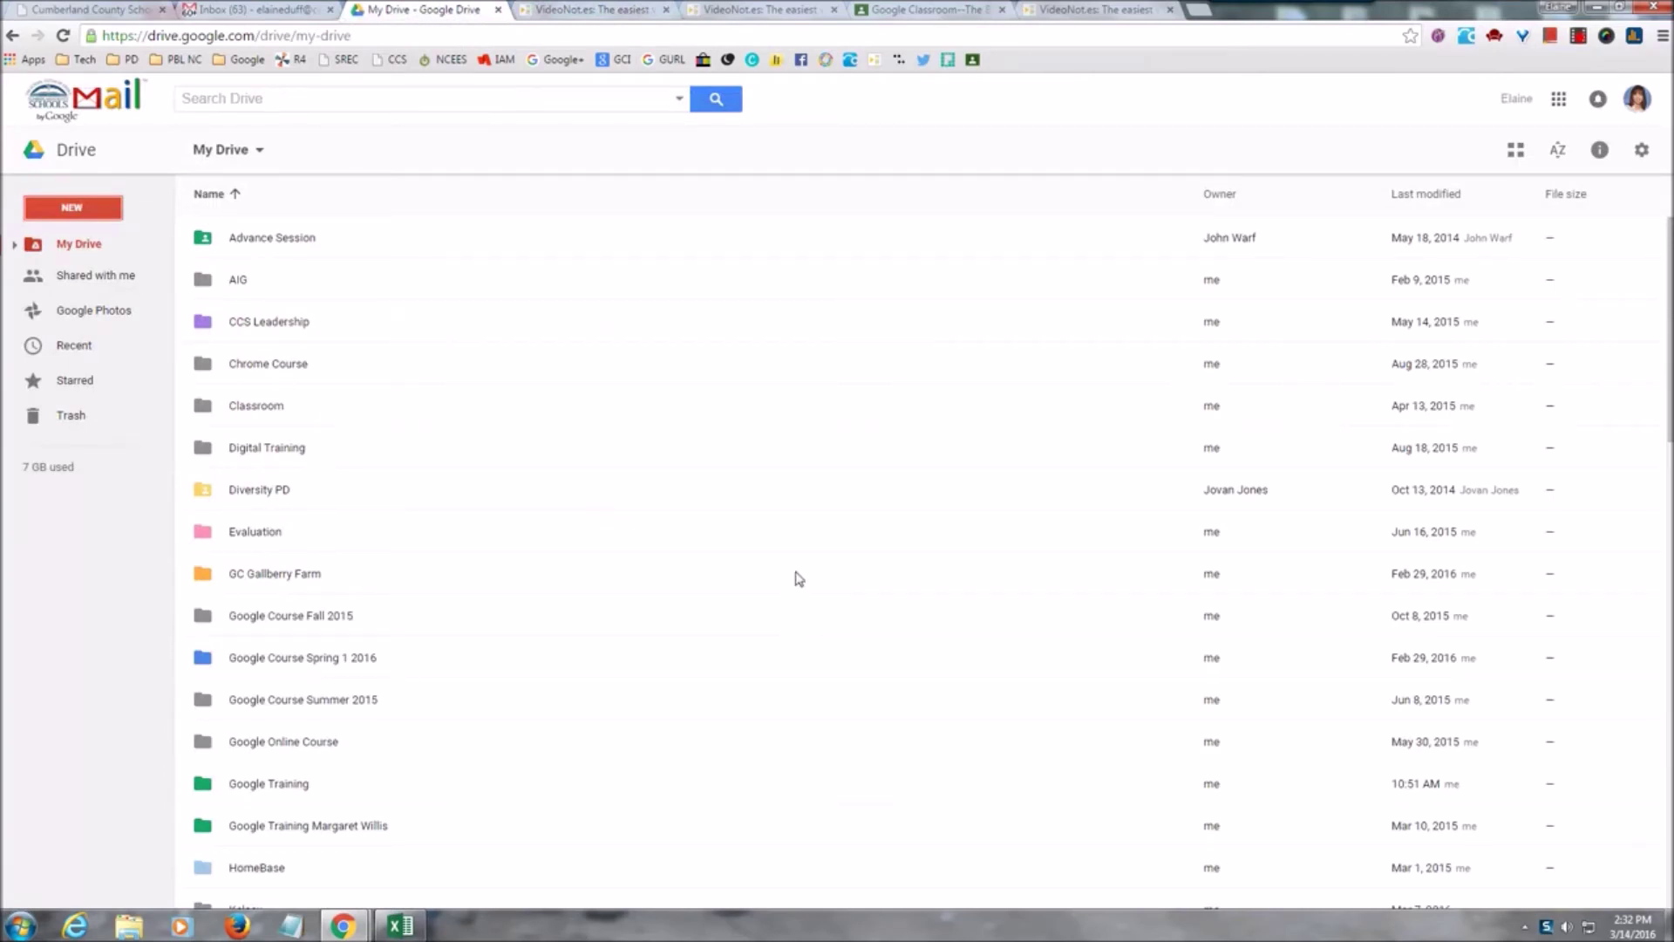
pyautogui.scroll(-2, 799, 578)
pyautogui.scroll(-2, 799, 578)
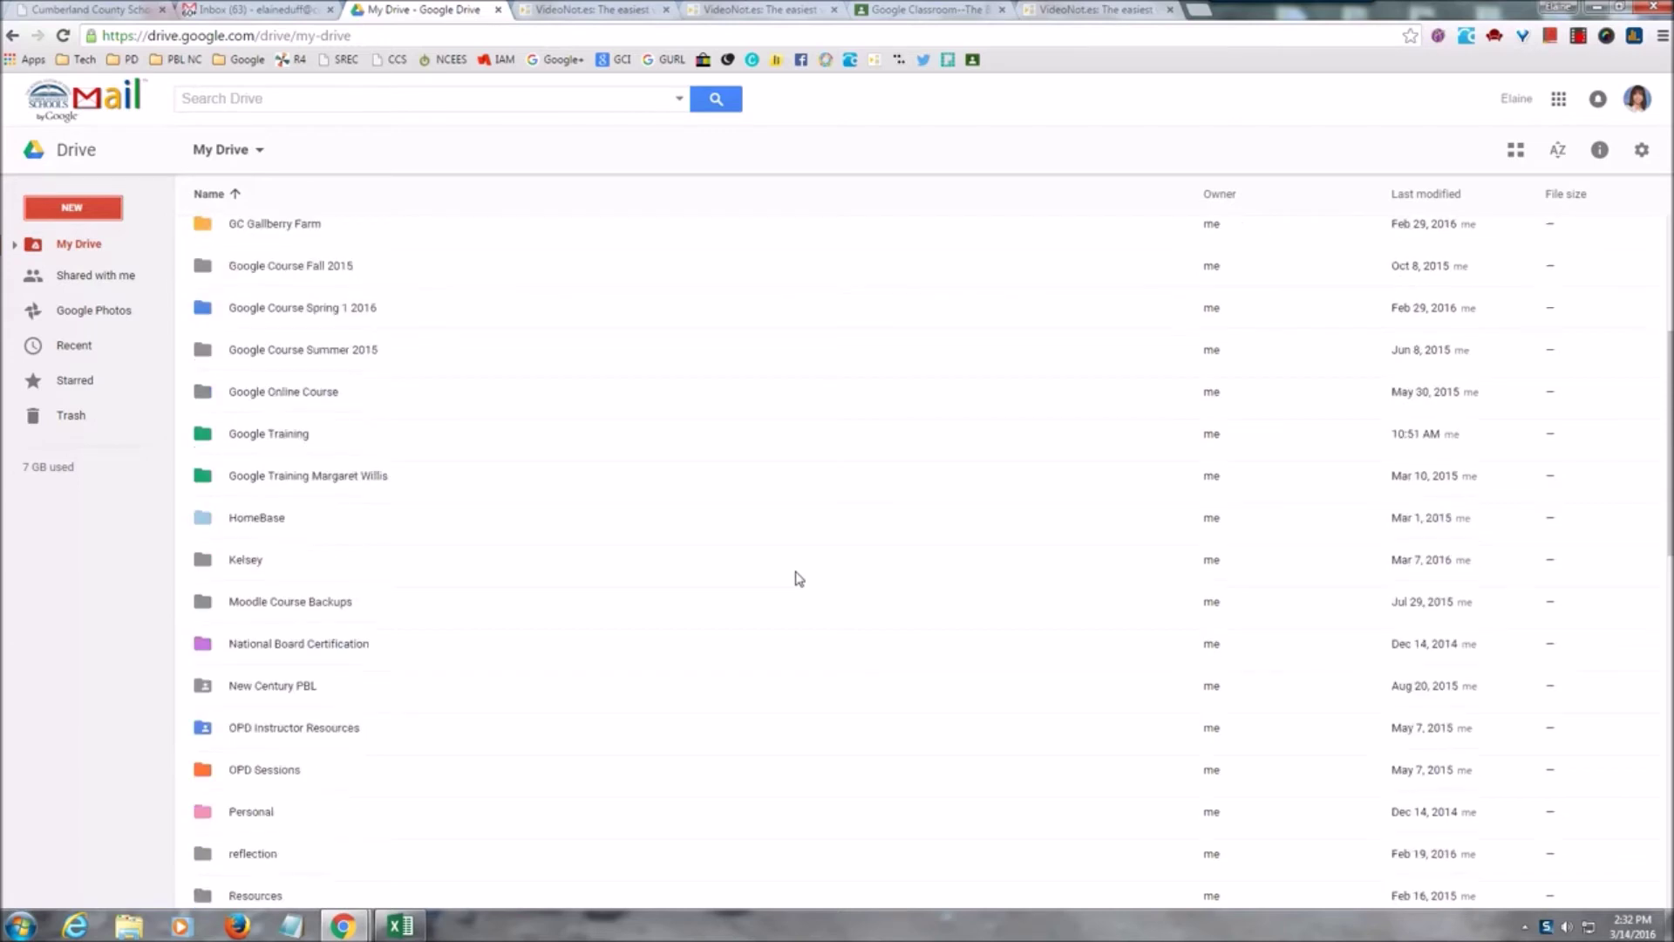
pyautogui.scroll(-2, 799, 578)
pyautogui.scroll(-2, 812, 590)
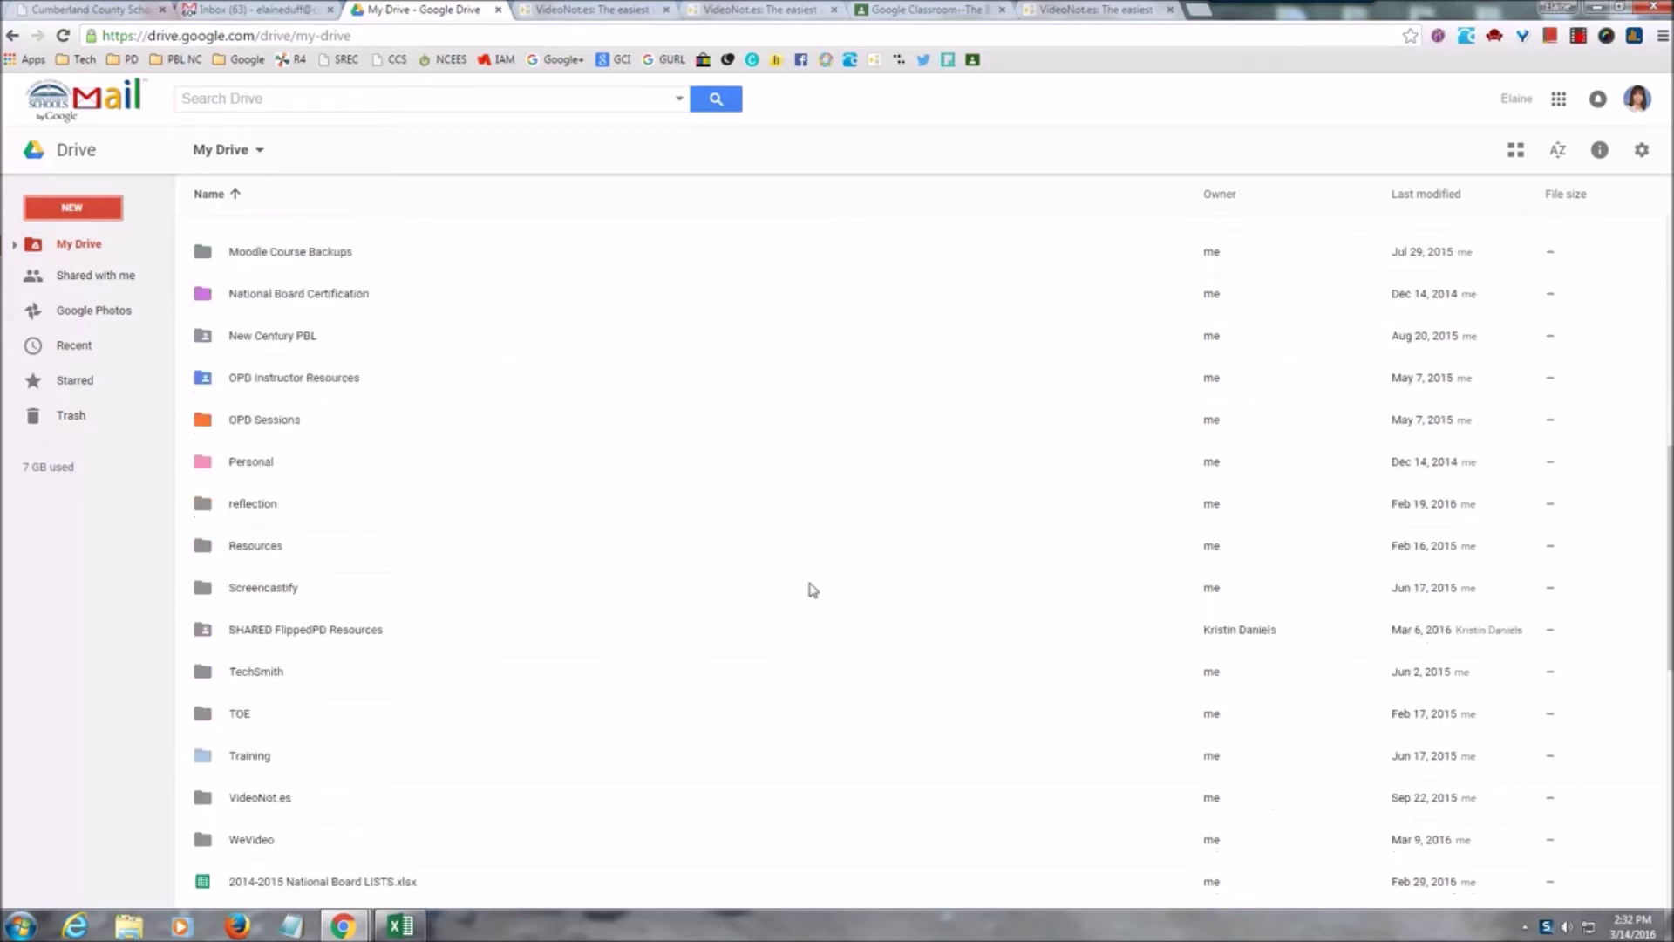
pyautogui.scroll(-1, 610, 680)
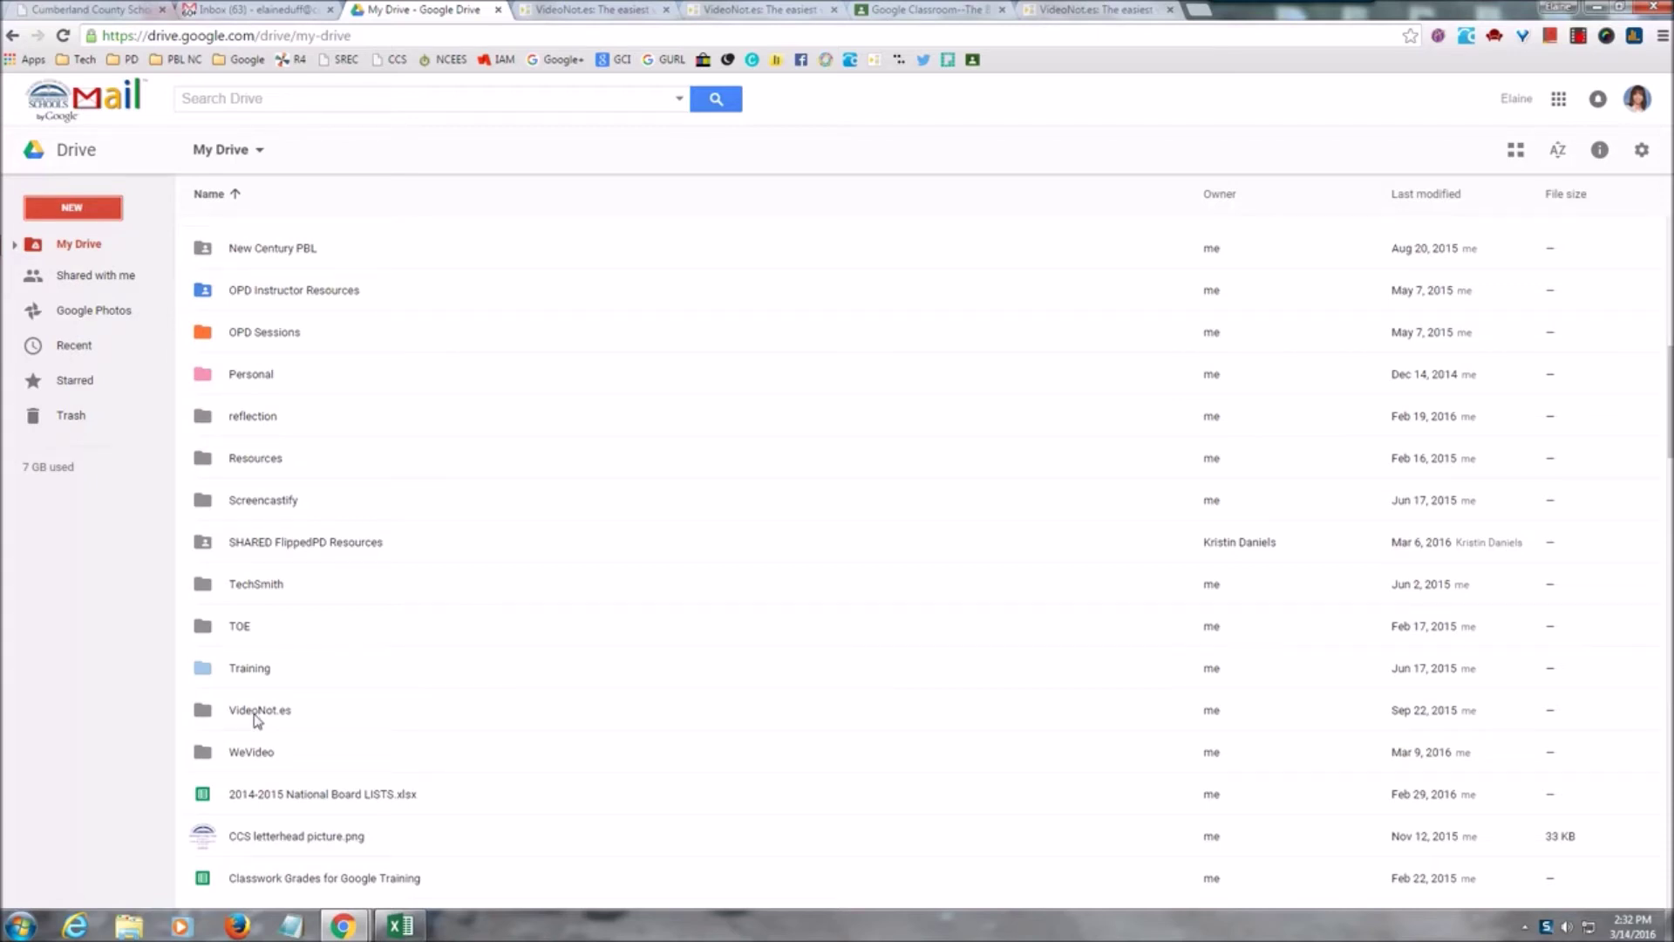
pyautogui.doubleClick(256, 711)
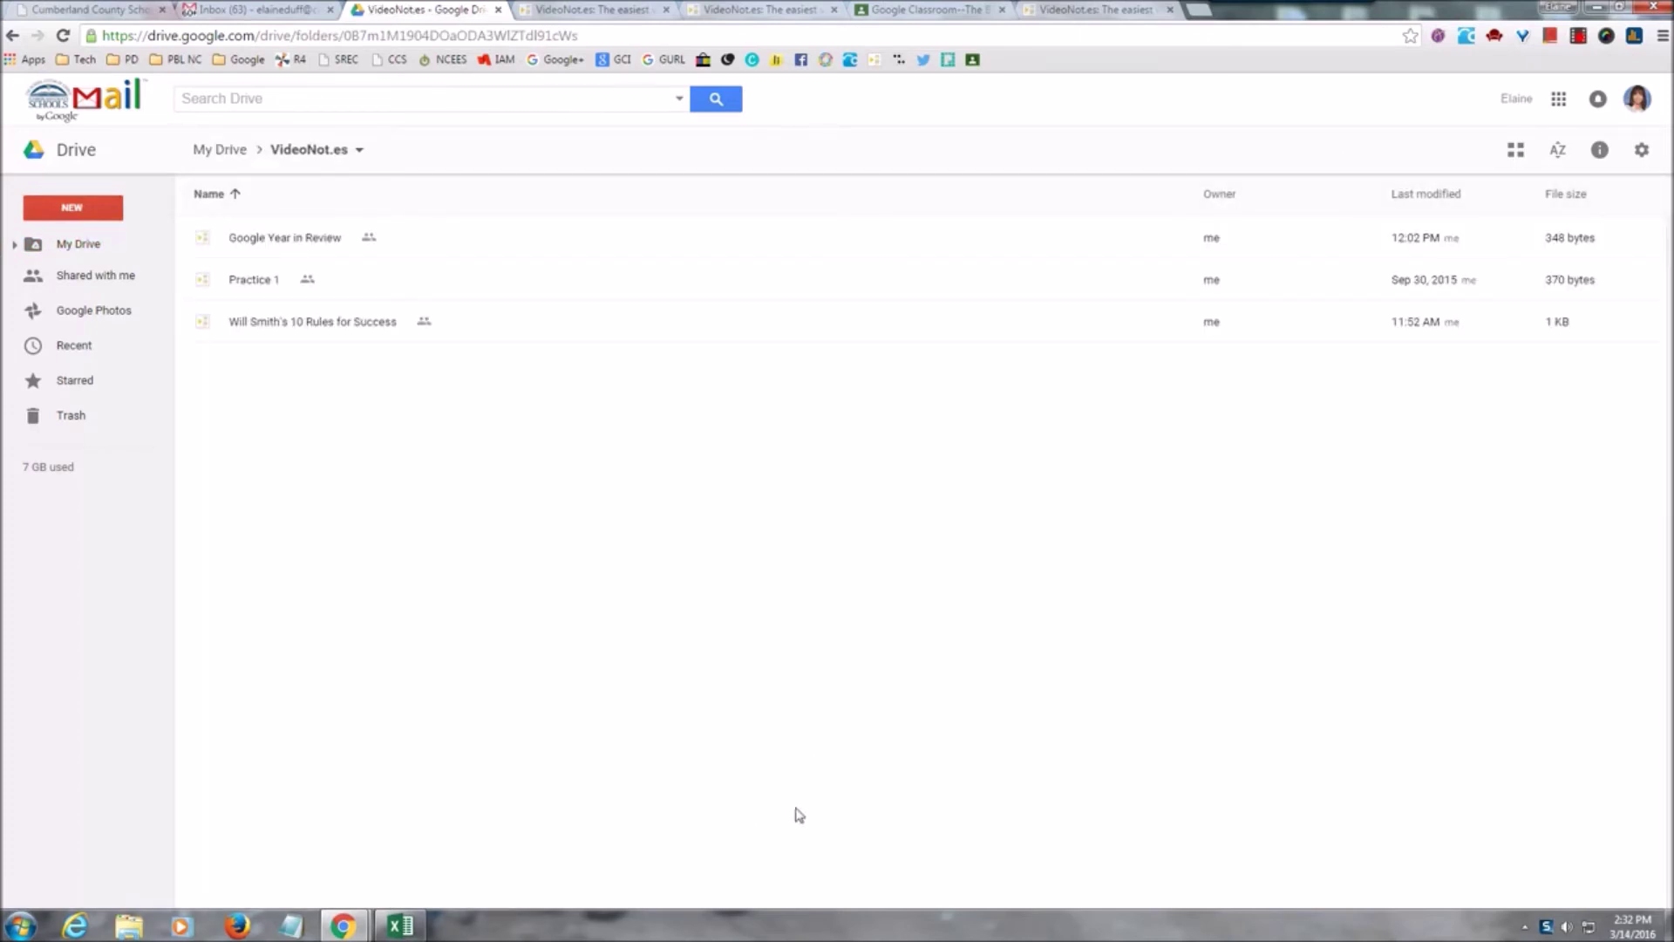
# Step: Refresh the VideoNot.es folder and open the "Will Smith's 10 Rules for Success" file with the connected VideoNot.es app
pyautogui.click(65, 37)
pyautogui.doubleClick(311, 330)
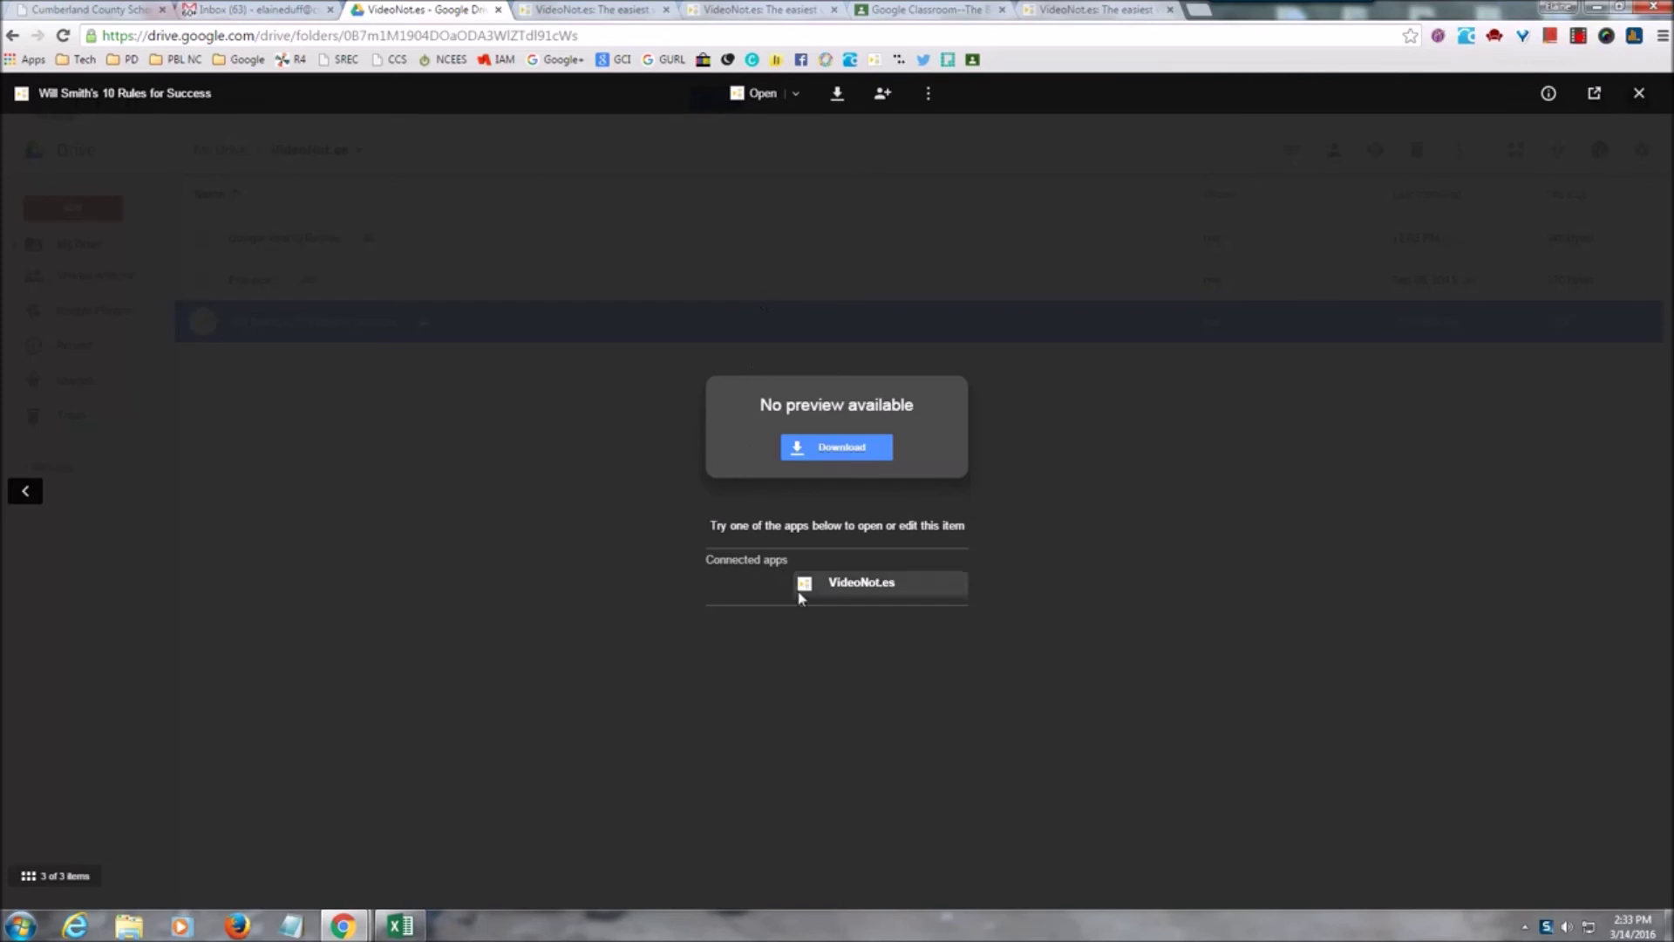
pyautogui.click(825, 584)
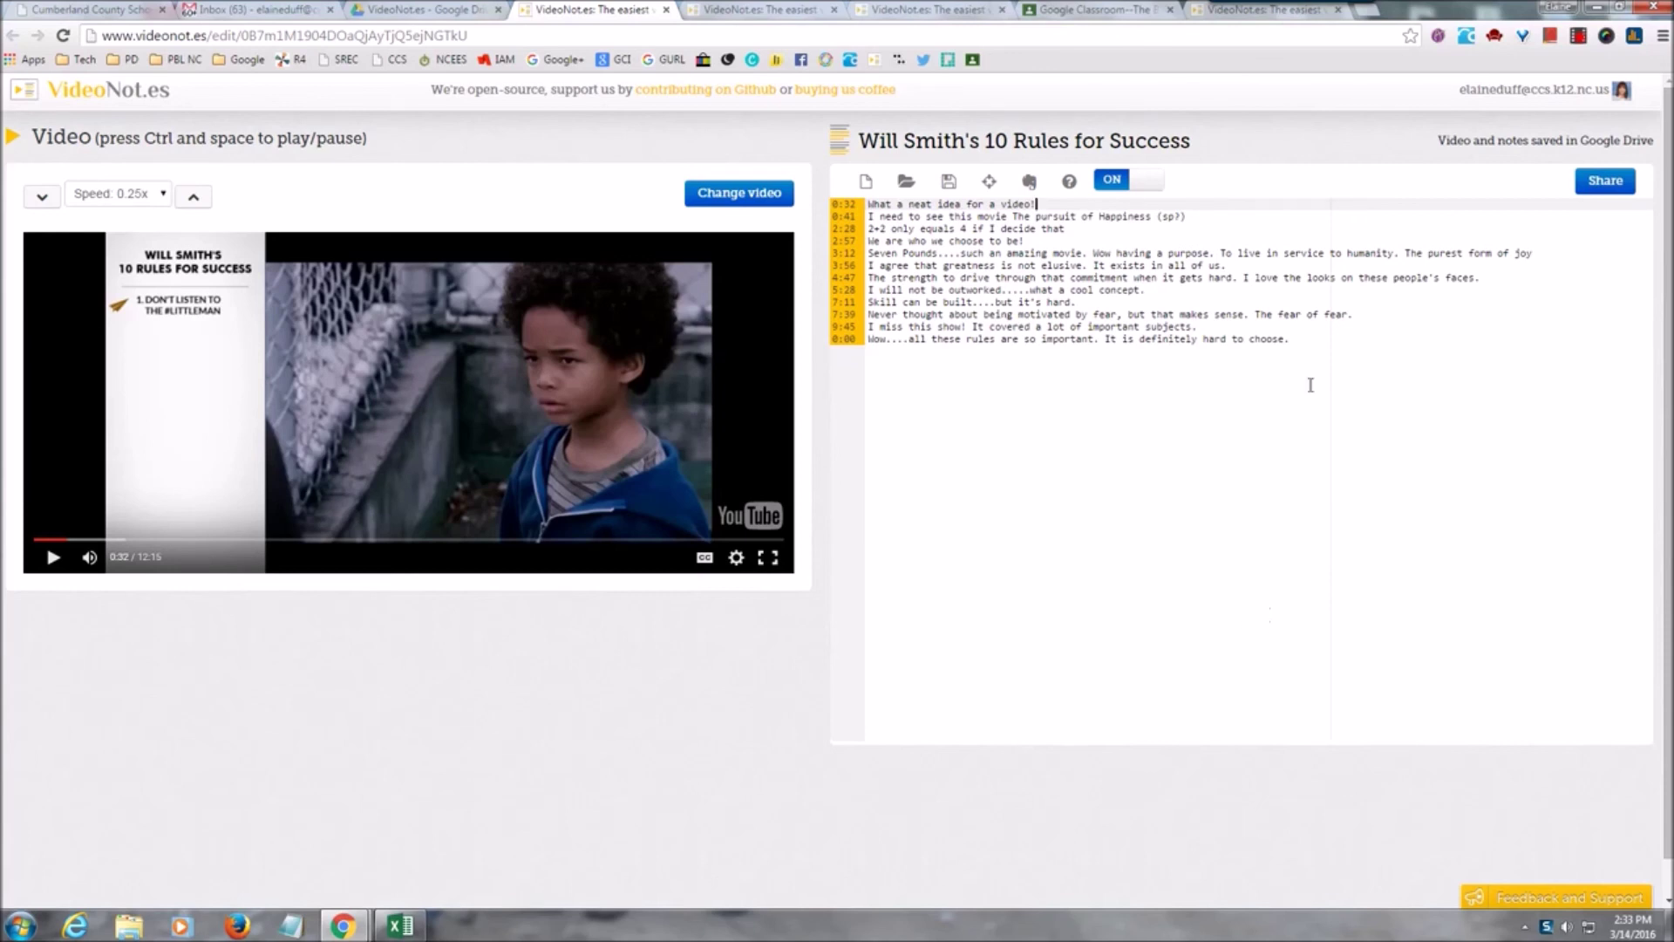
pyautogui.click(1579, 38)
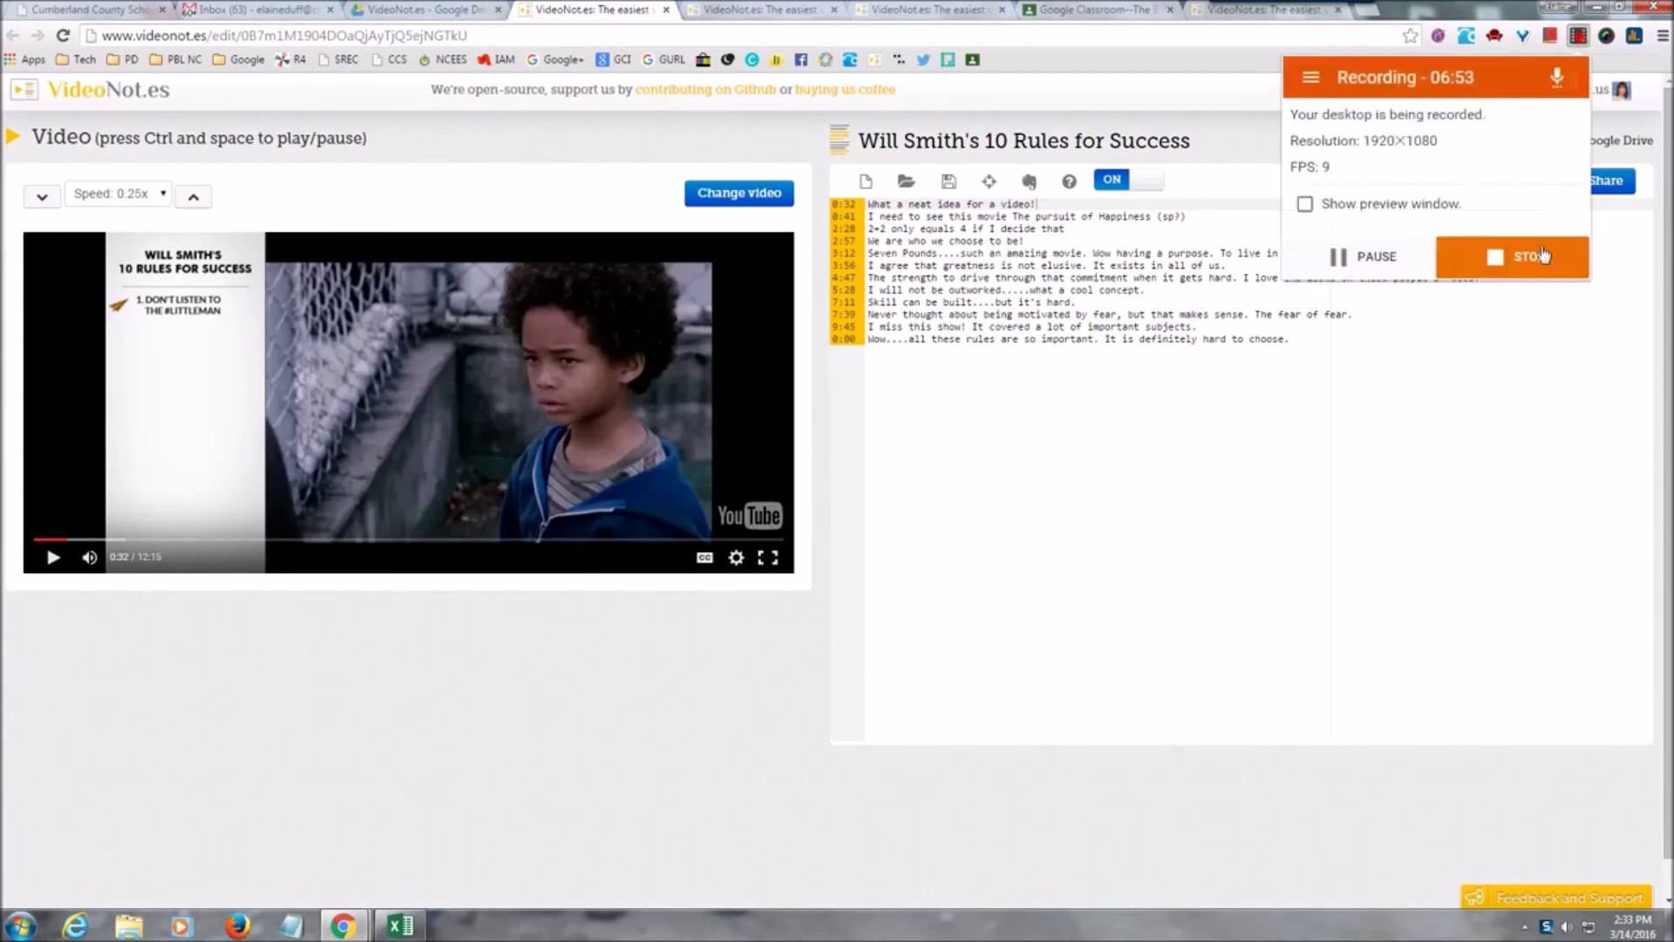